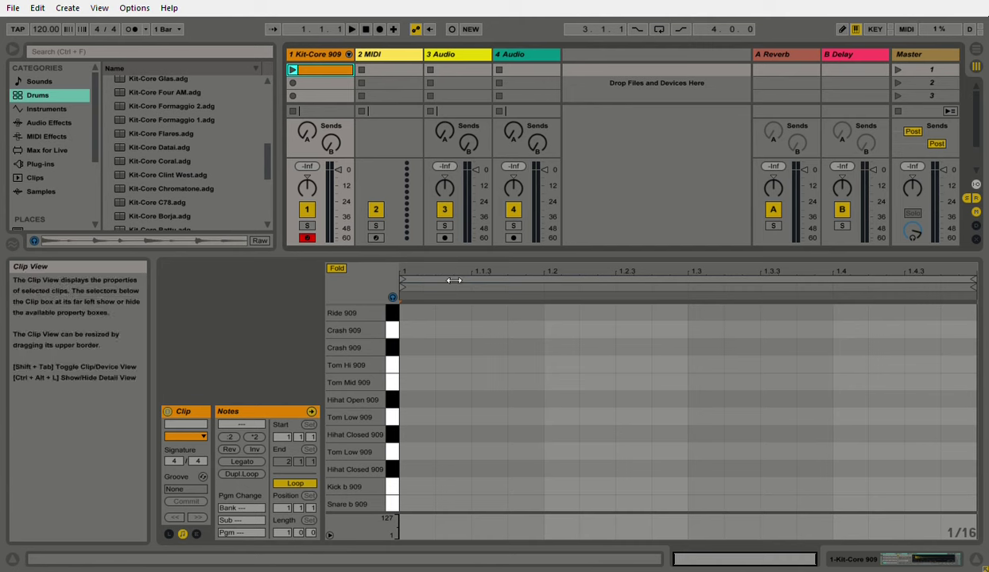
- Add Snare b 909 notes at 1.1.1, 1.1.4, 1.2.1, 1.2.3 and 1.3.3 in the Kit-Core 909 clip
{"action": "double_click", "coordinate": [418, 504]}
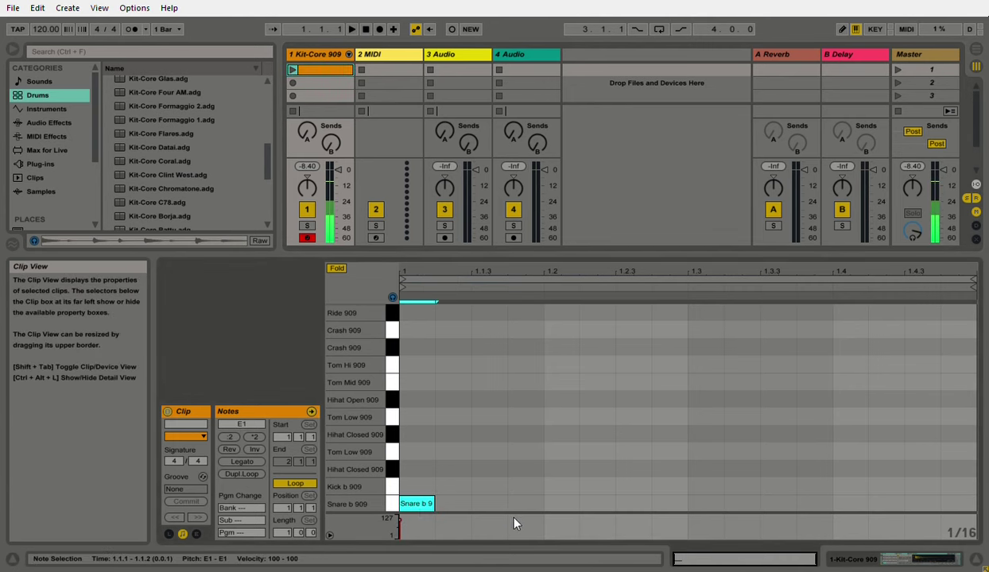
{"action": "double_click", "coordinate": [534, 509]}
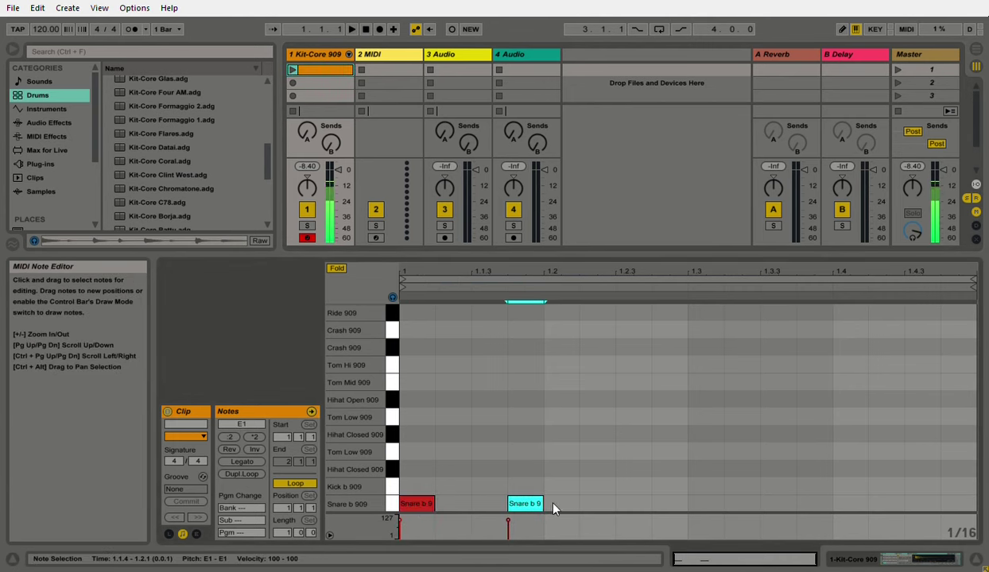
{"action": "double_click", "coordinate": [563, 510]}
{"action": "double_click", "coordinate": [644, 510]}
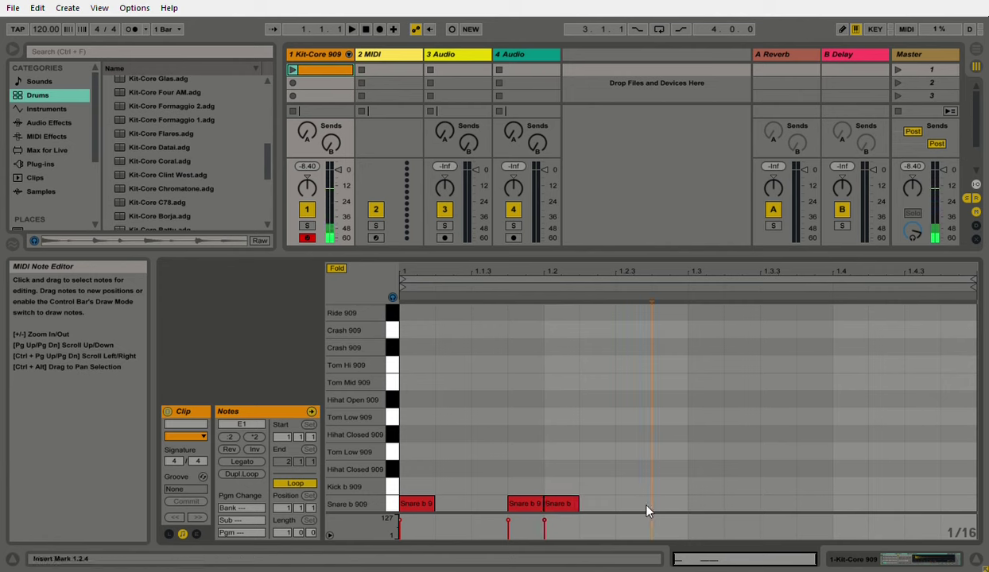
{"action": "double_click", "coordinate": [772, 507]}
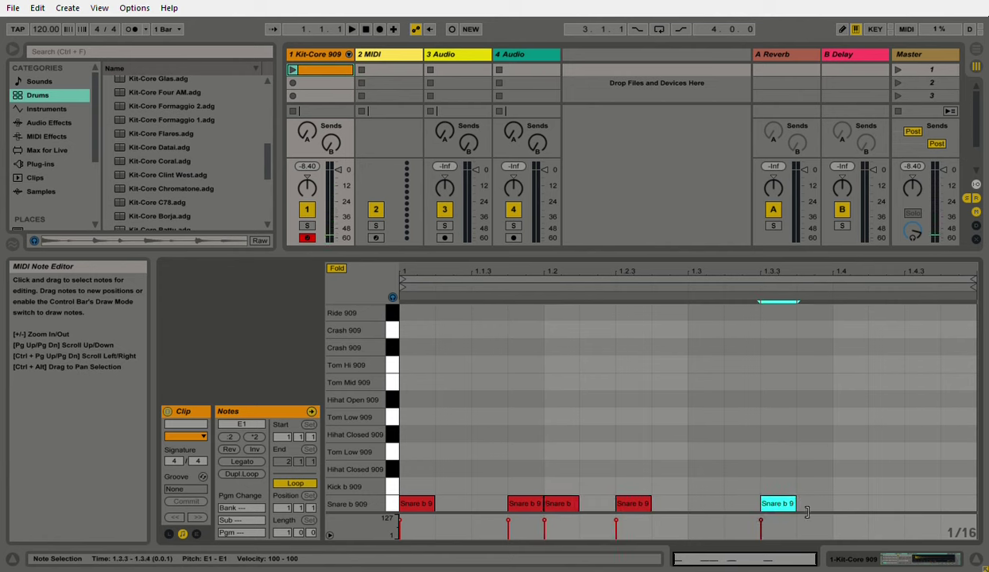
- Duplicate the one-bar loop and stretch the second bar's snare notes so the last one starts at 2.4
{"action": "left_click", "coordinate": [779, 281]}
{"action": "key", "text": "ctrl+d"}
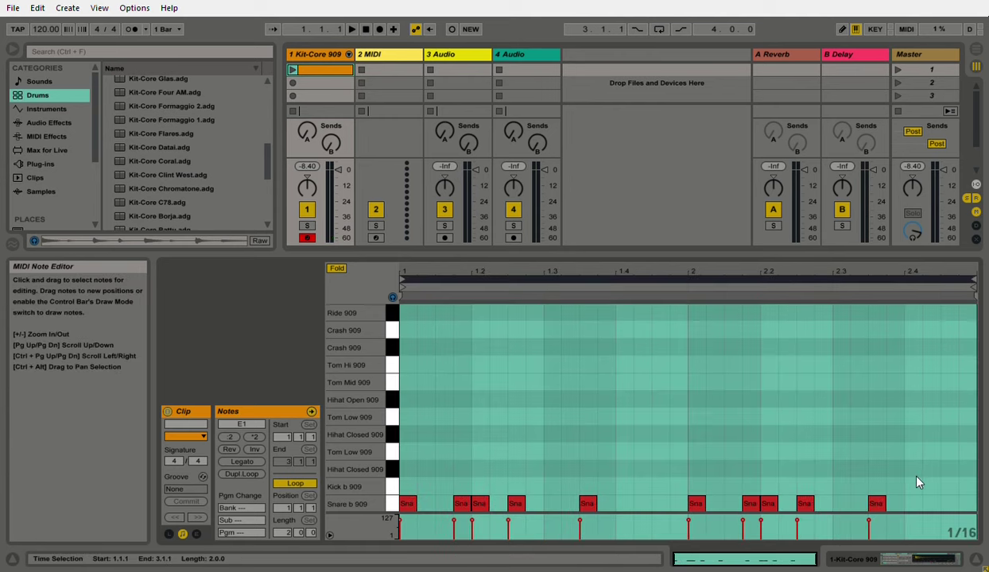
{"action": "left_click_drag", "start_coordinate": [916, 482], "coordinate": [676, 489]}
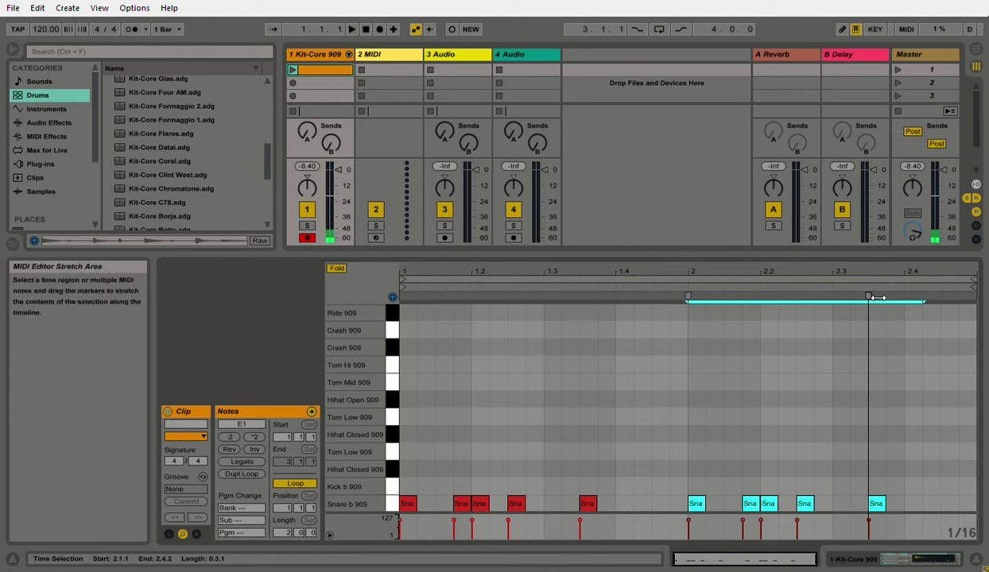
{"action": "mouse_move", "coordinate": [875, 298]}
{"action": "left_mouse_down"}
{"action": "mouse_move", "coordinate": [863, 298]}
{"action": "mouse_move", "coordinate": [903, 297]}
{"action": "left_mouse_up"}
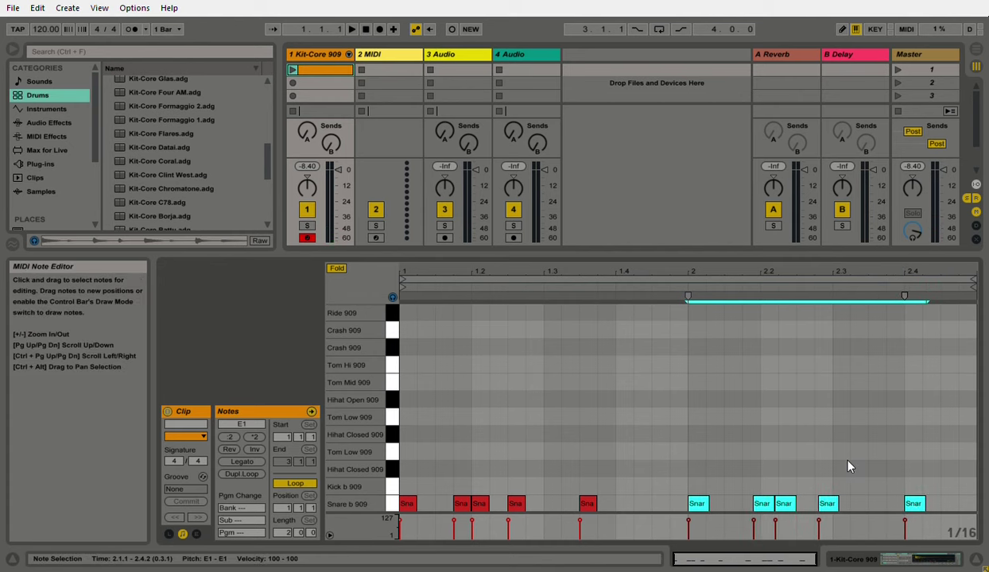
- Reverse the three middle snare notes in the second bar
{"action": "left_click_drag", "start_coordinate": [849, 467], "coordinate": [747, 494]}
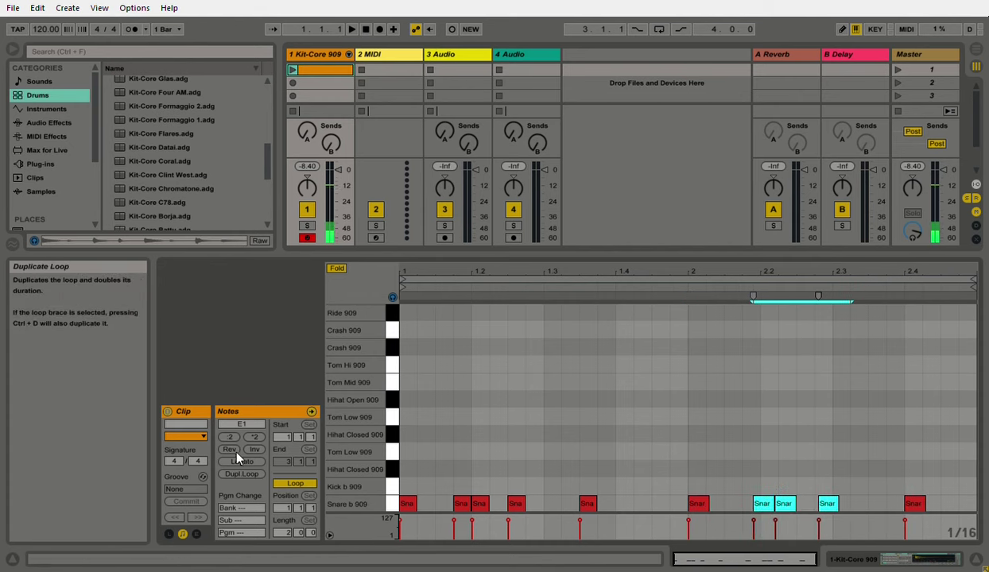
{"action": "left_click", "coordinate": [230, 450]}
{"action": "left_click", "coordinate": [777, 422]}
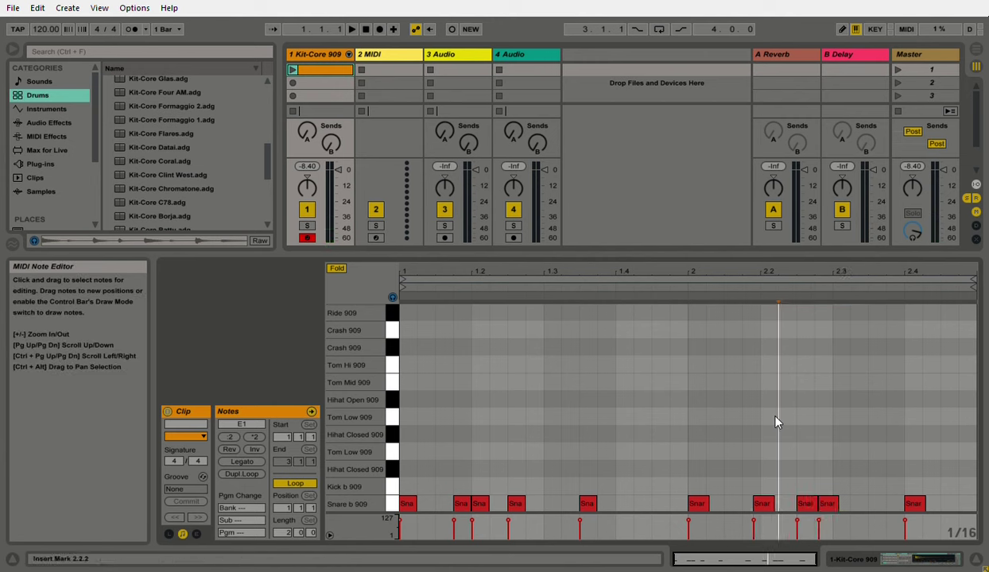
- Quantize all the snare notes in the clip and launch the clip to hear the pattern
{"action": "key", "text": "ctrl+a"}
{"action": "key", "text": "ctrl+u"}
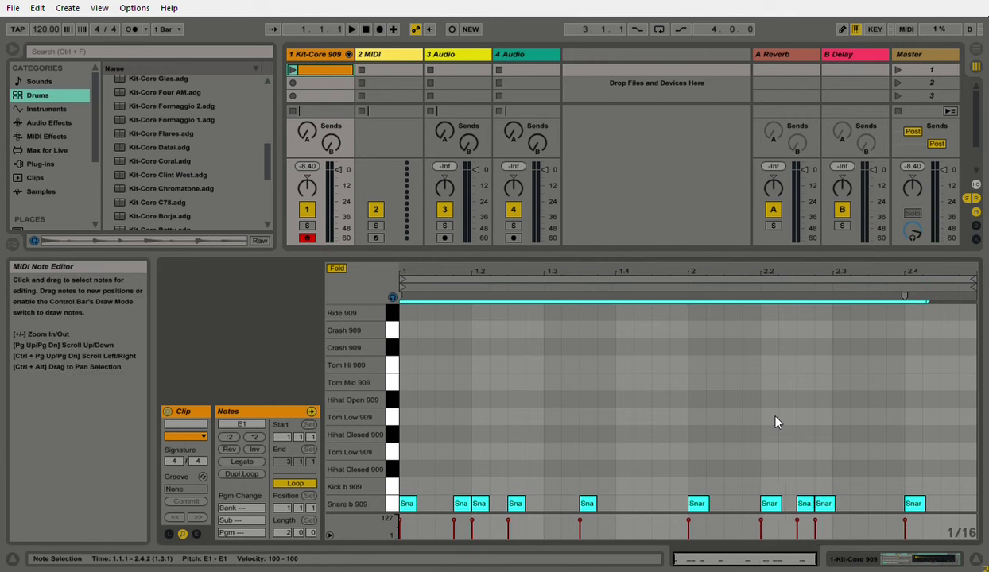
{"action": "left_click", "coordinate": [777, 422]}
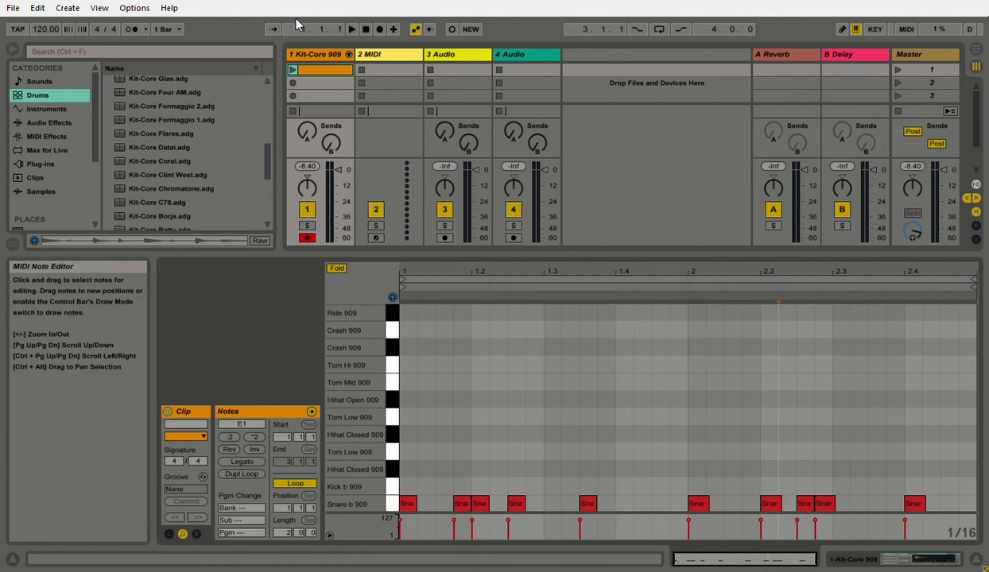
{"action": "left_click", "coordinate": [291, 72]}
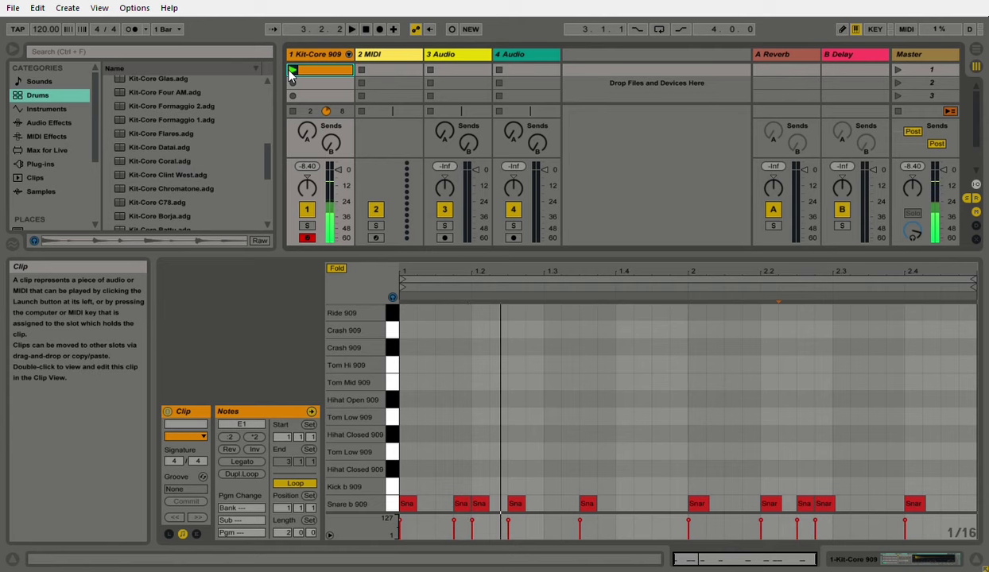
- Load the Operator instrument onto the 2 MIDI track
{"action": "left_click", "coordinate": [47, 108]}
{"action": "left_click", "coordinate": [200, 124]}
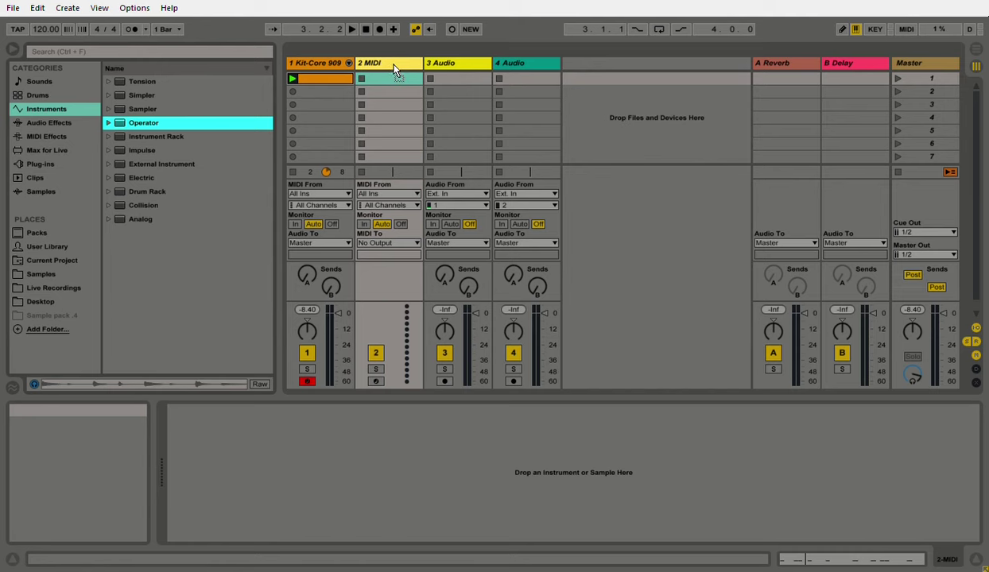
{"action": "left_click_drag", "start_coordinate": [395, 69], "coordinate": [396, 70]}
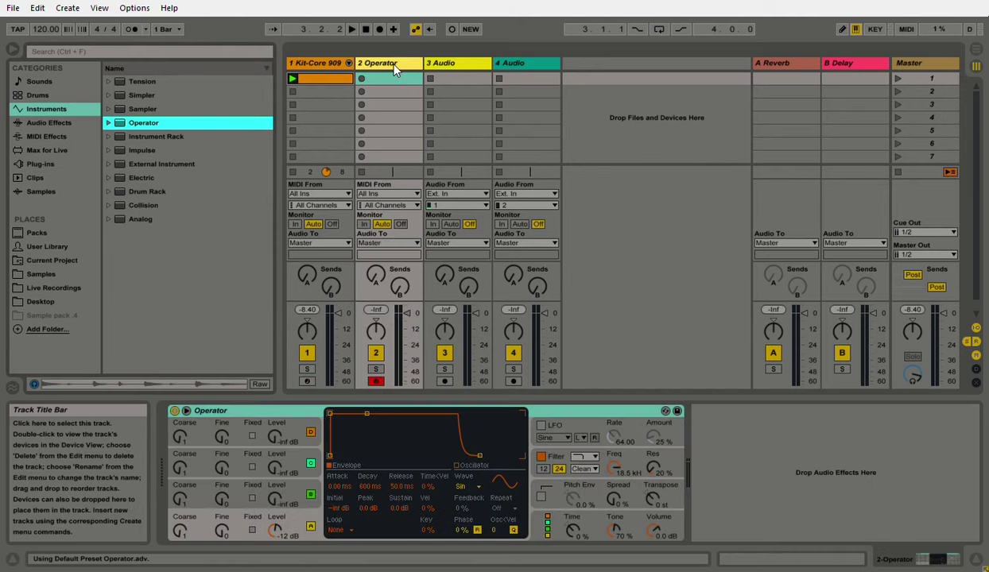
- Record a held three-note chord into the first clip slot of the Operator track
{"action": "key", "text": "a"}
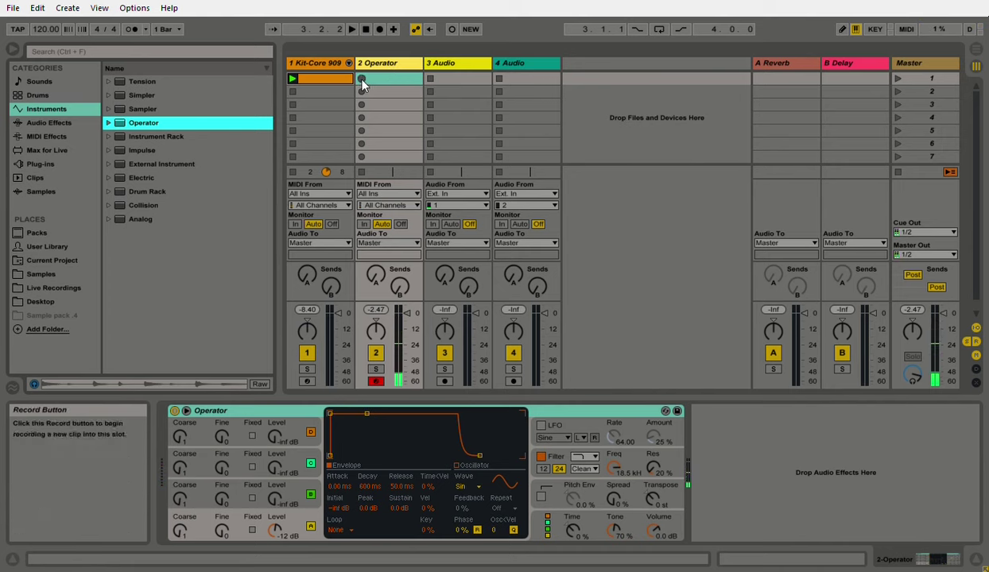
{"action": "left_click", "coordinate": [361, 79]}
{"action": "left_click", "coordinate": [361, 79]}
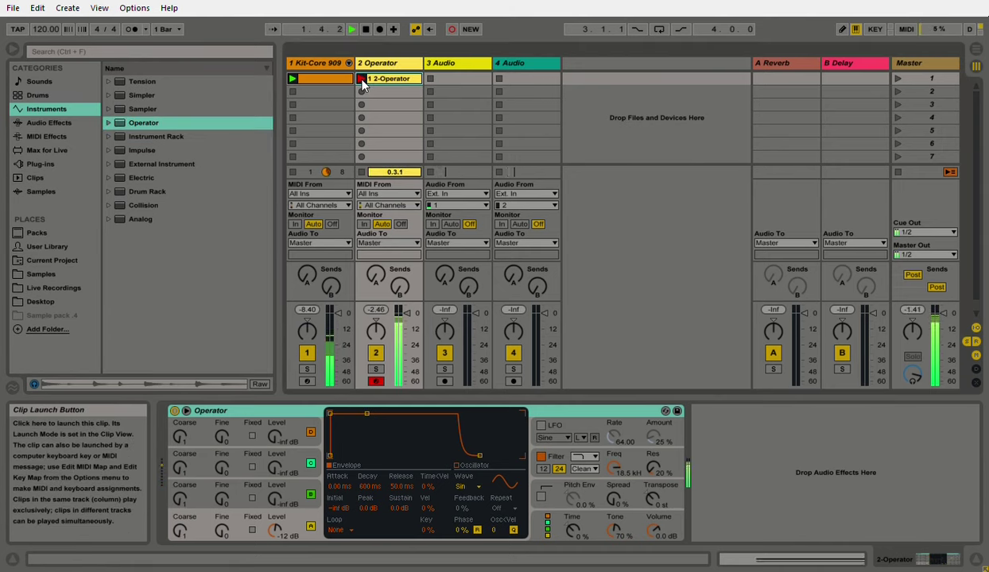
- Move the recorded chord to start at 1.1.1 spanning F3 to C4, and extend its notes to the clip's end with Legato
{"action": "double_click", "coordinate": [389, 79]}
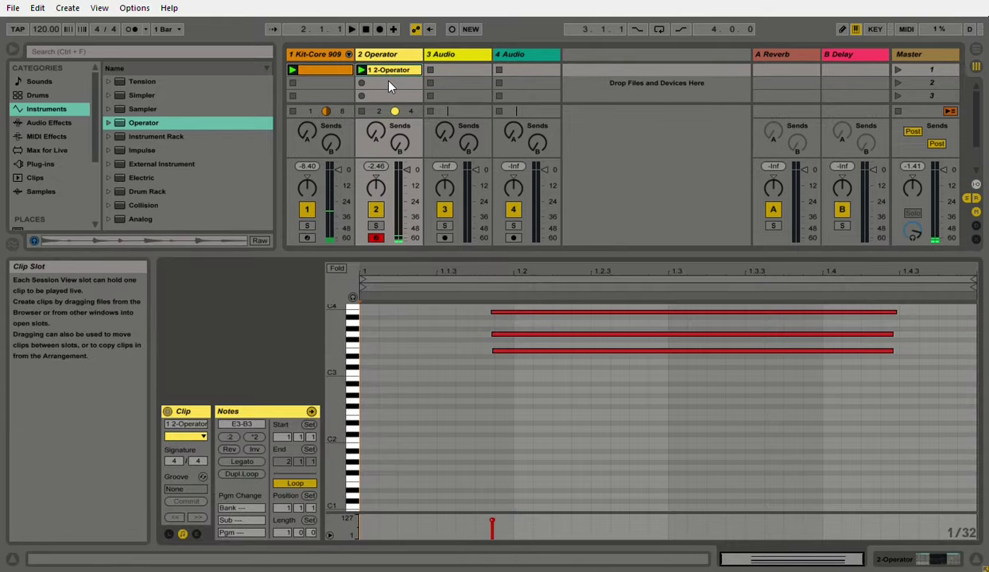
{"action": "key", "text": "ctrl+a"}
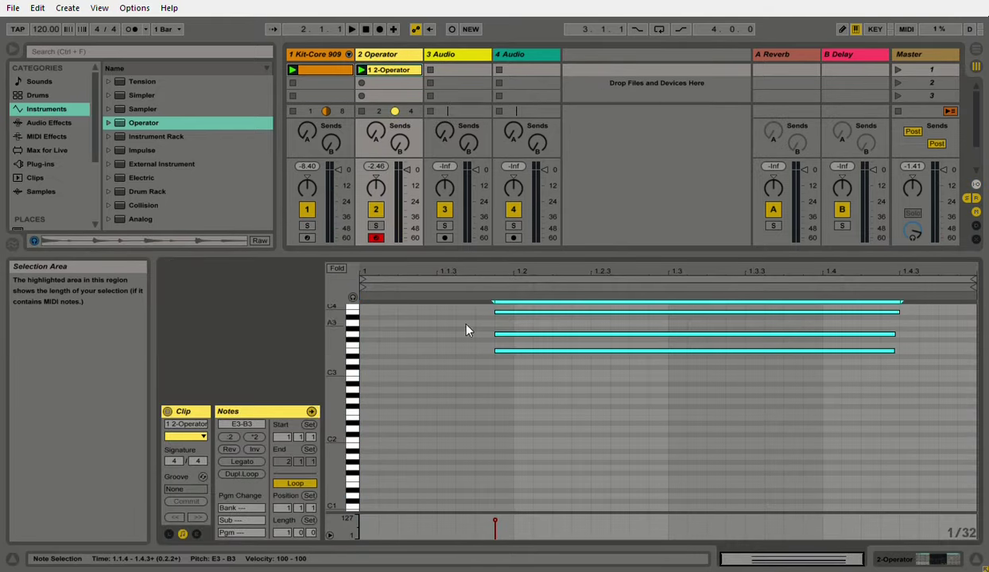
{"action": "left_click_drag", "start_coordinate": [505, 314], "coordinate": [369, 310]}
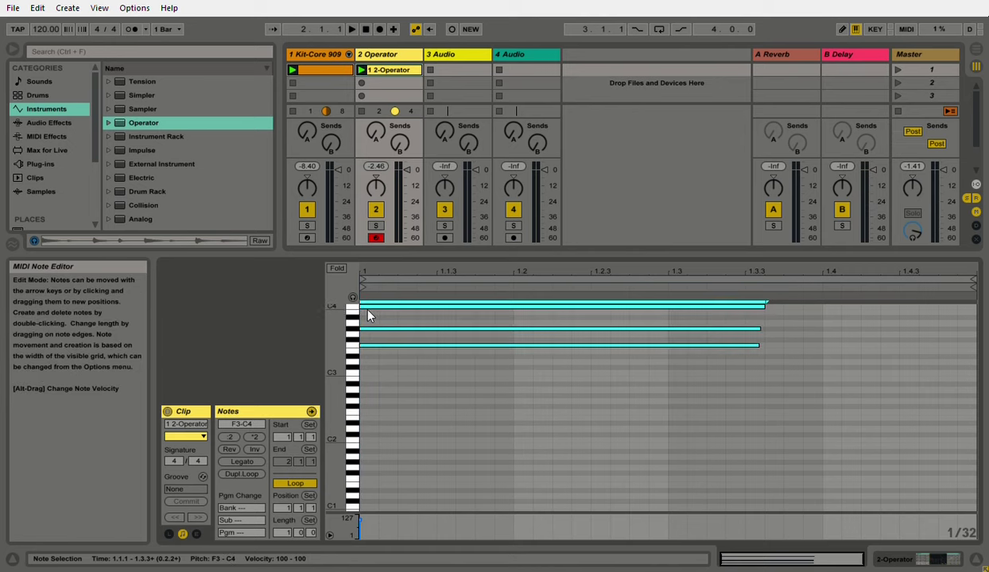
{"action": "left_click", "coordinate": [239, 462]}
{"action": "left_click", "coordinate": [241, 463]}
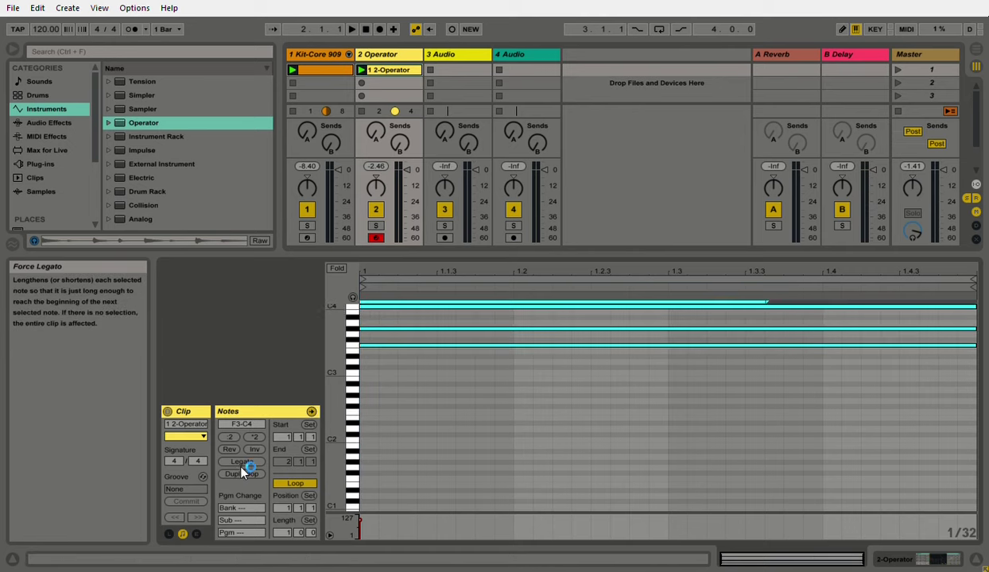
- Play the clips with the Kit-Core 909 track muted and lower Operator's volume to -4.2 dB
{"action": "key", "text": "space"}
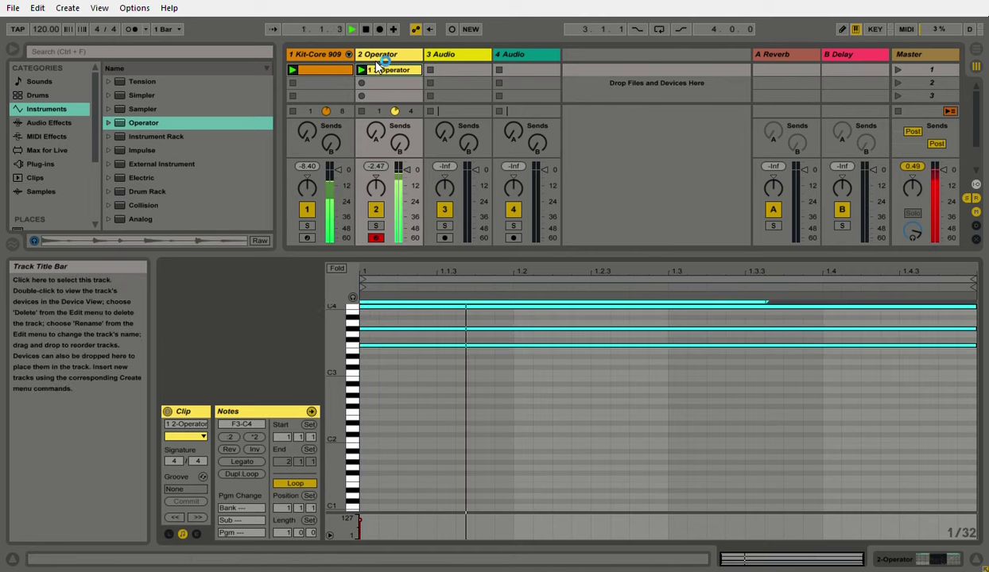
{"action": "left_click", "coordinate": [307, 210]}
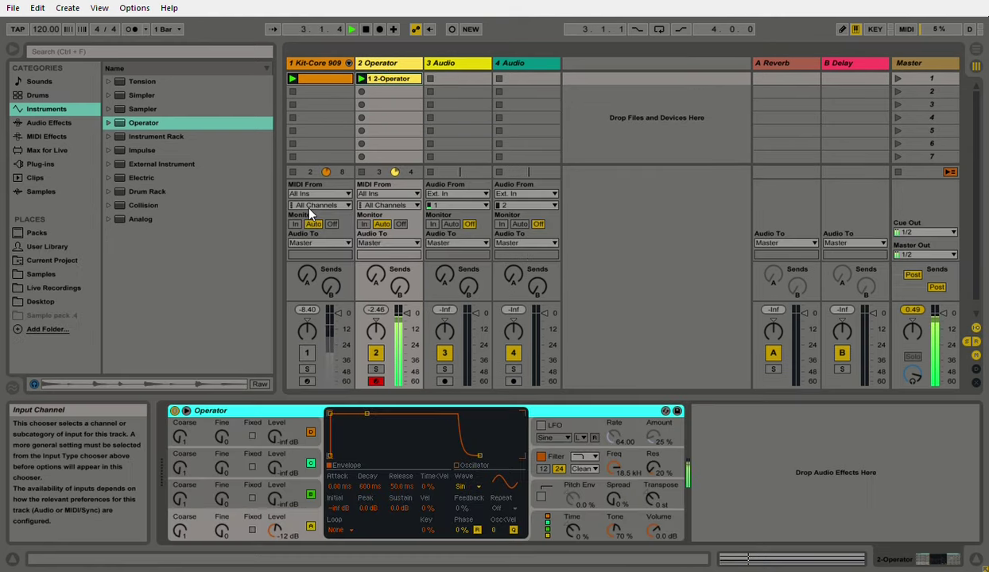
{"action": "left_click", "coordinate": [658, 533]}
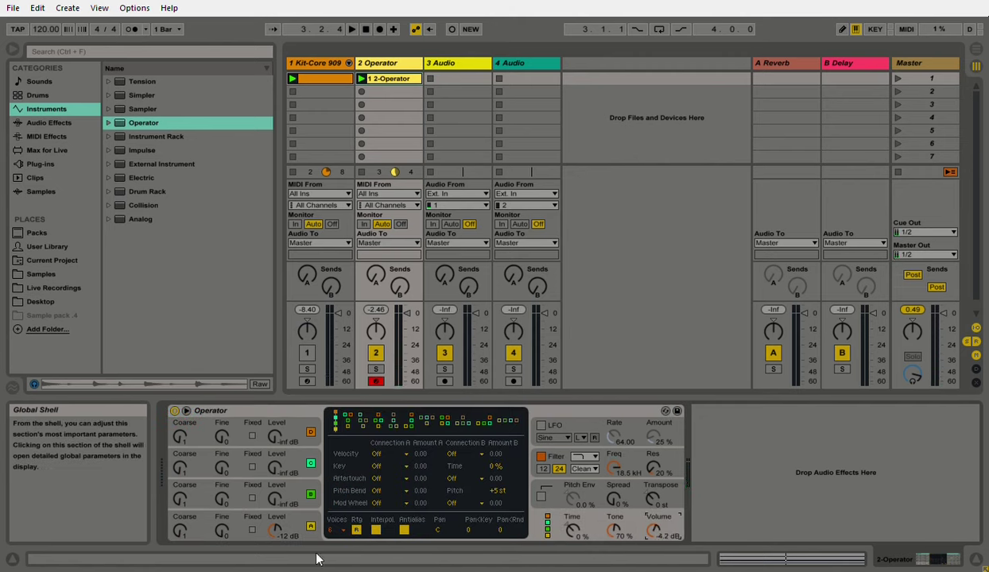
- Set the waveform of Operator's oscillator A to SwD
{"action": "left_click", "coordinate": [278, 525]}
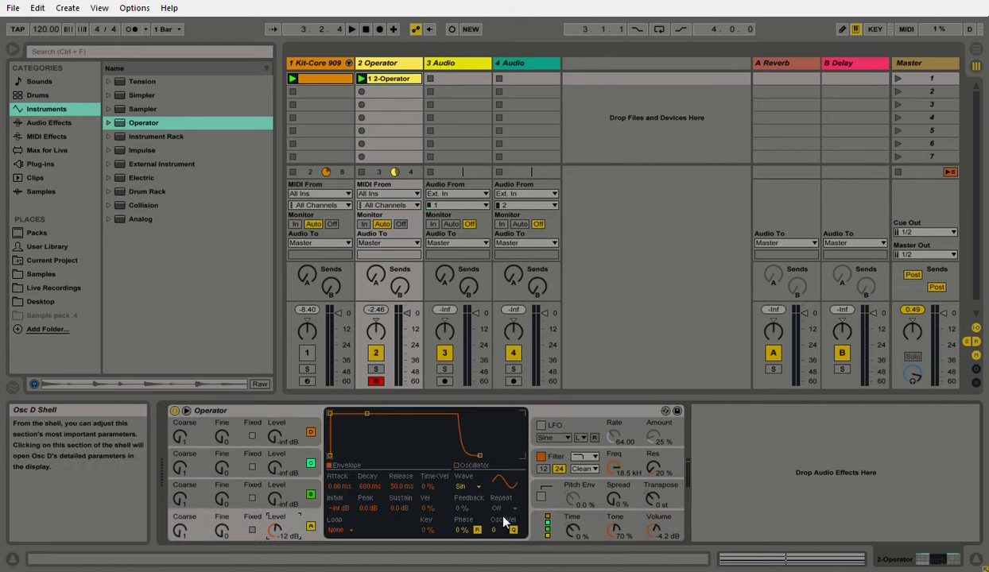
{"action": "left_click", "coordinate": [460, 477]}
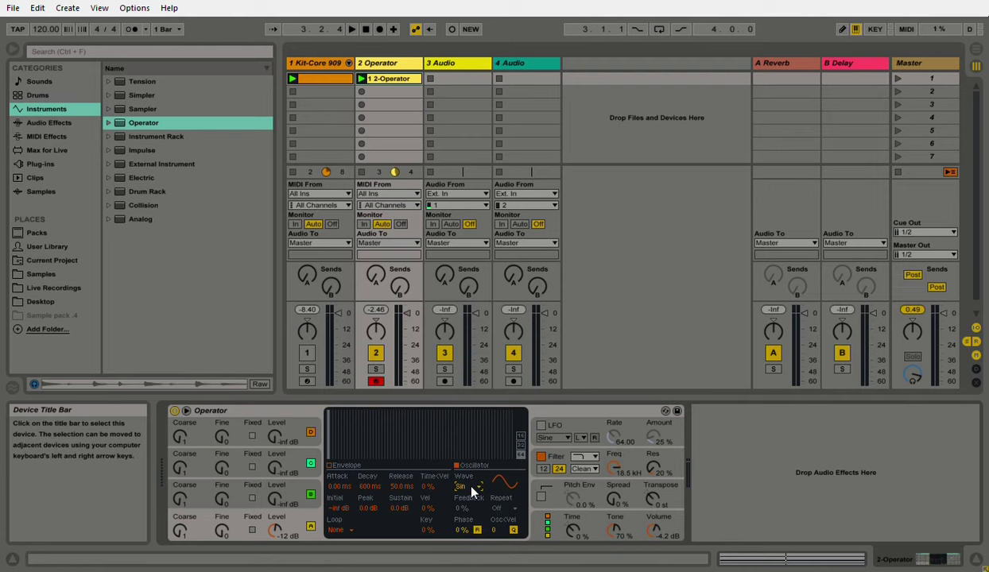
{"action": "left_click", "coordinate": [487, 346]}
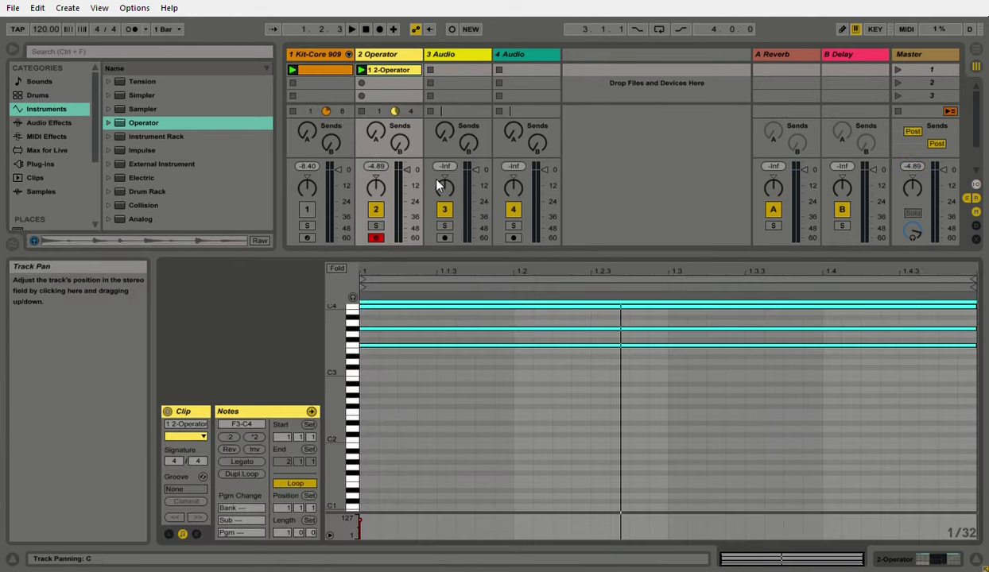
- Transpose the Operator chord down one octave to F2–C3 and play it back briefly
{"action": "key", "text": "shift+Down"}
{"action": "key", "text": "space"}
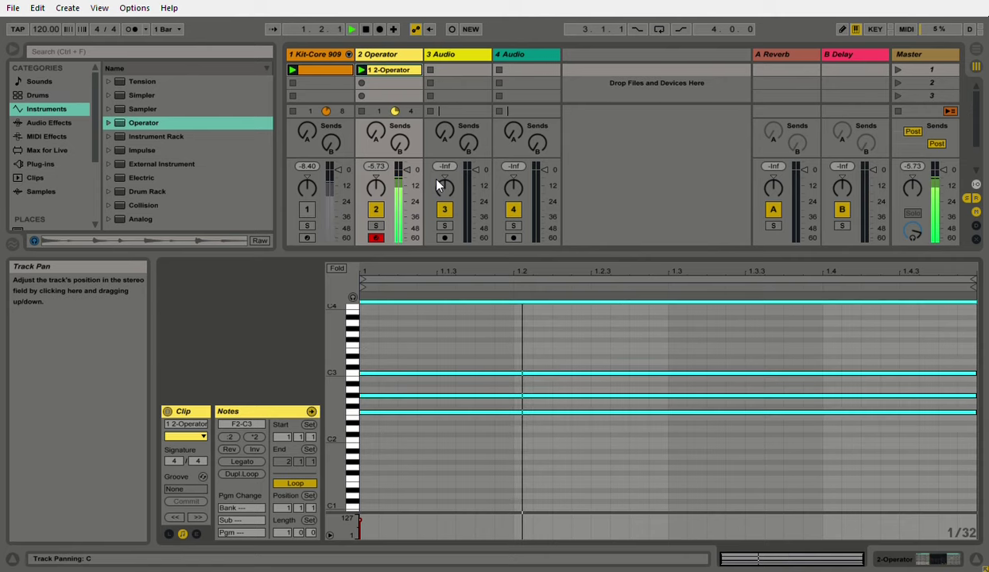
{"action": "key", "text": "space"}
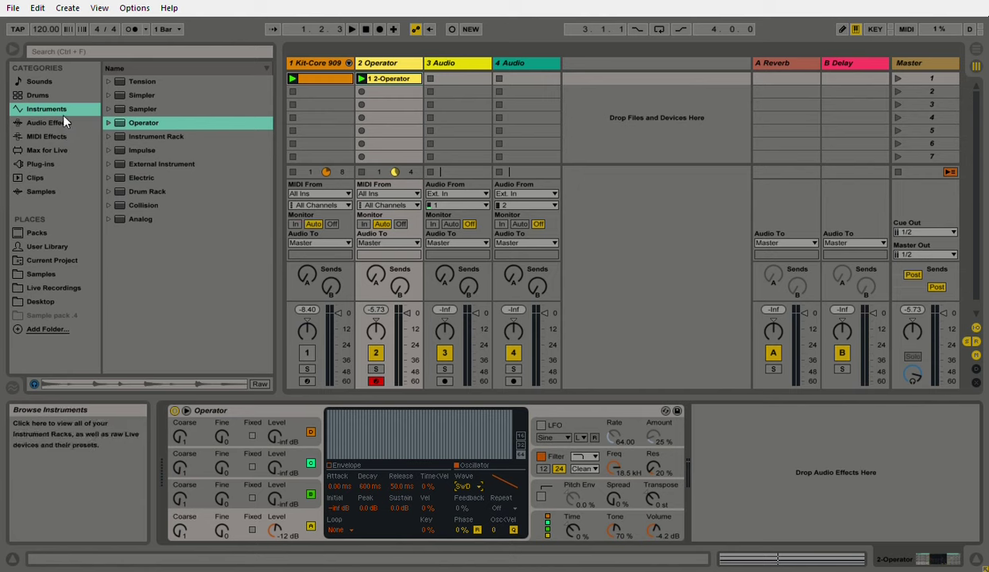
- Load MFA Follower.amxd from the User Library and place it at the end of the Kit-Core 909 track's device chain
{"action": "left_click", "coordinate": [48, 244]}
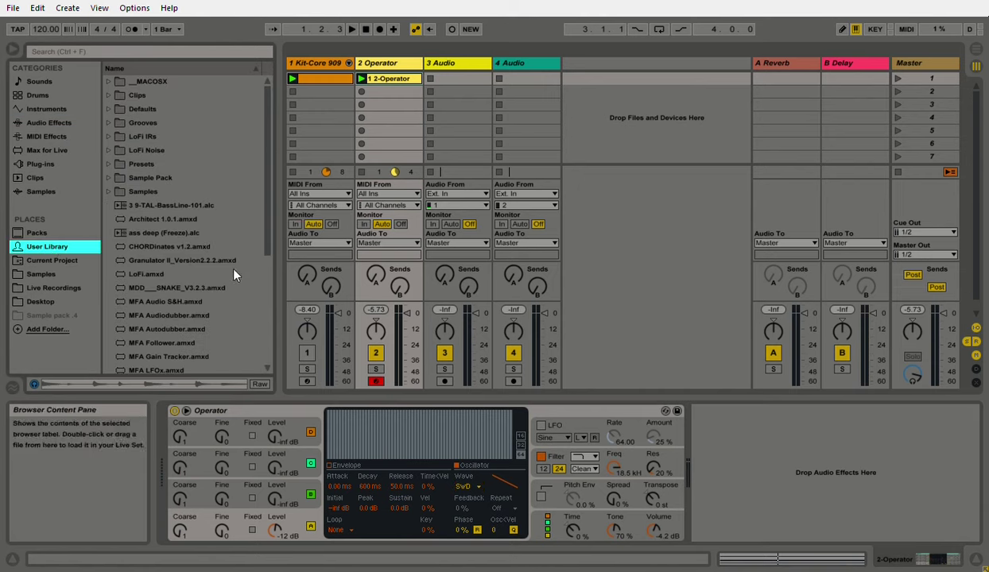
{"action": "left_click_drag", "start_coordinate": [262, 185], "coordinate": [256, 231]}
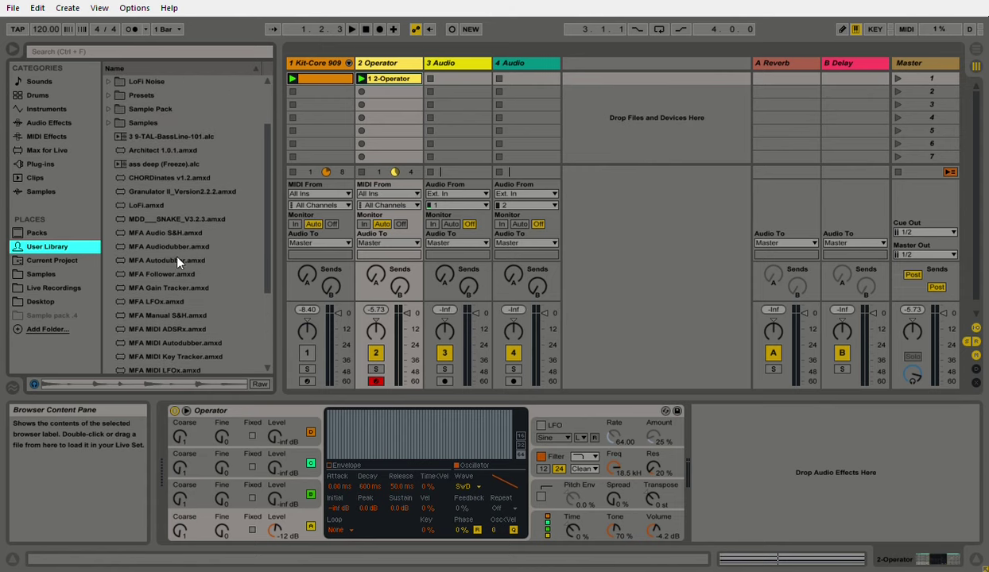
{"action": "double_click", "coordinate": [164, 275]}
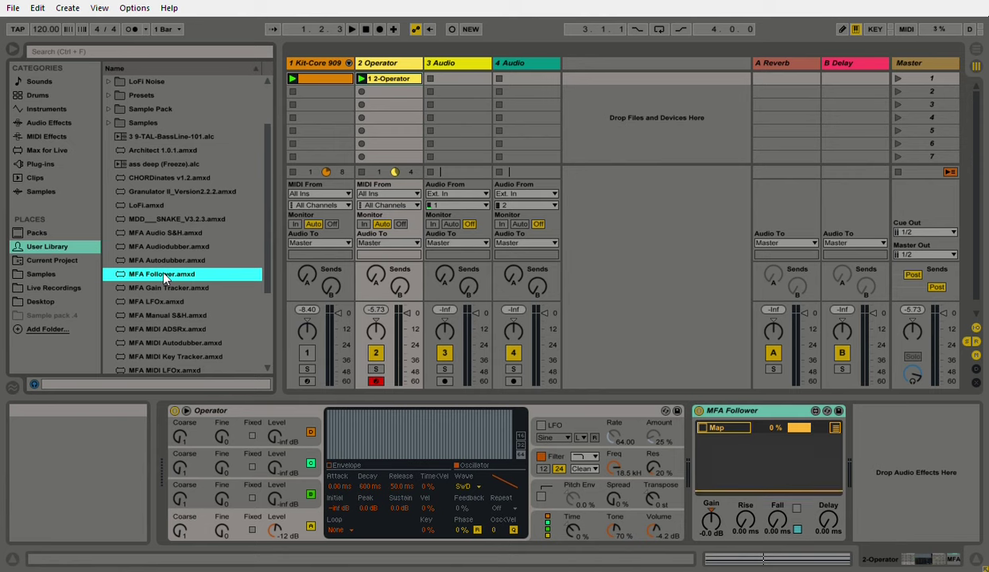
{"action": "left_click", "coordinate": [732, 412]}
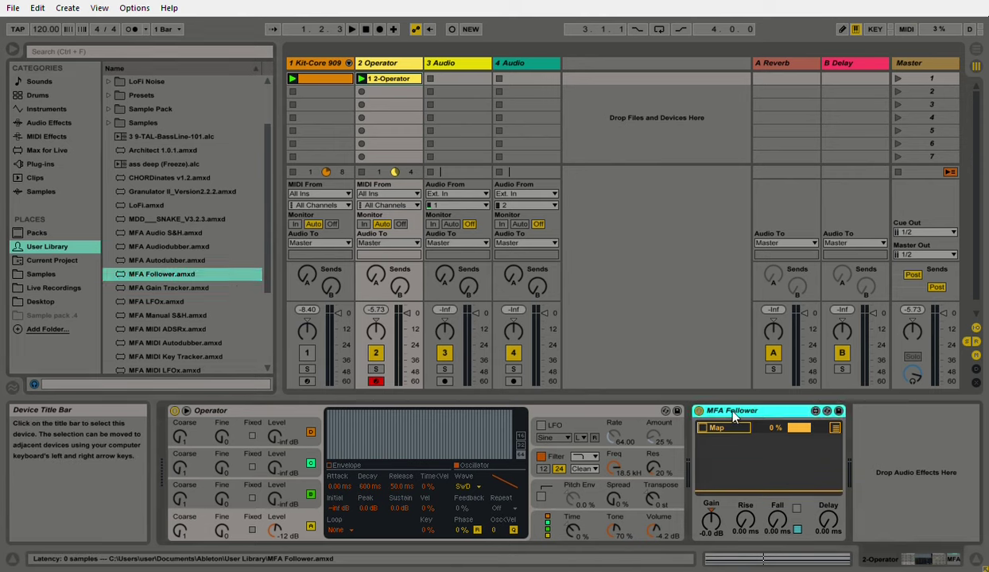
{"action": "left_click", "coordinate": [316, 68]}
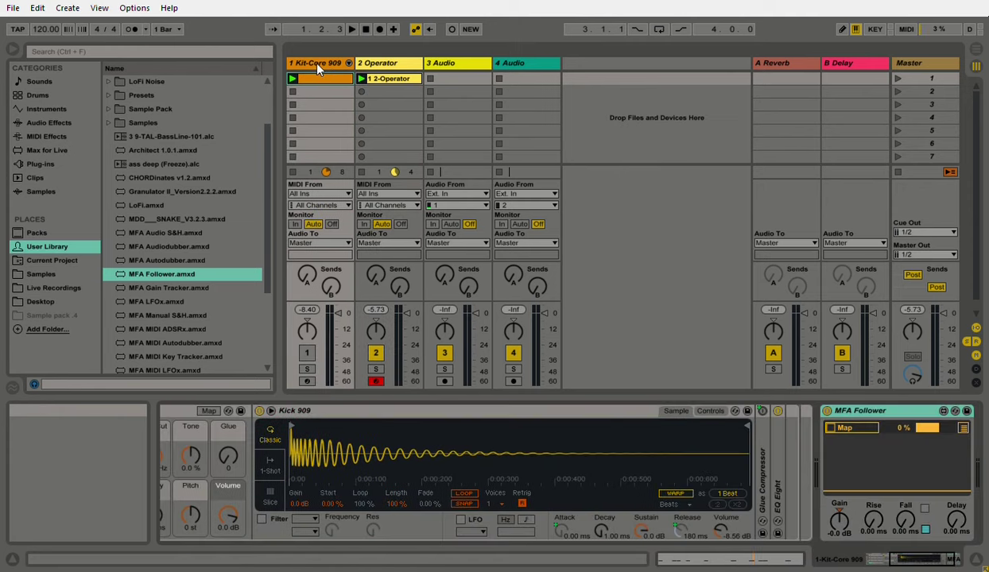
- Map the MFA Follower on the Kit-Core 909 track to Operator's filter frequency
{"action": "left_click", "coordinate": [849, 431]}
{"action": "left_click", "coordinate": [382, 63]}
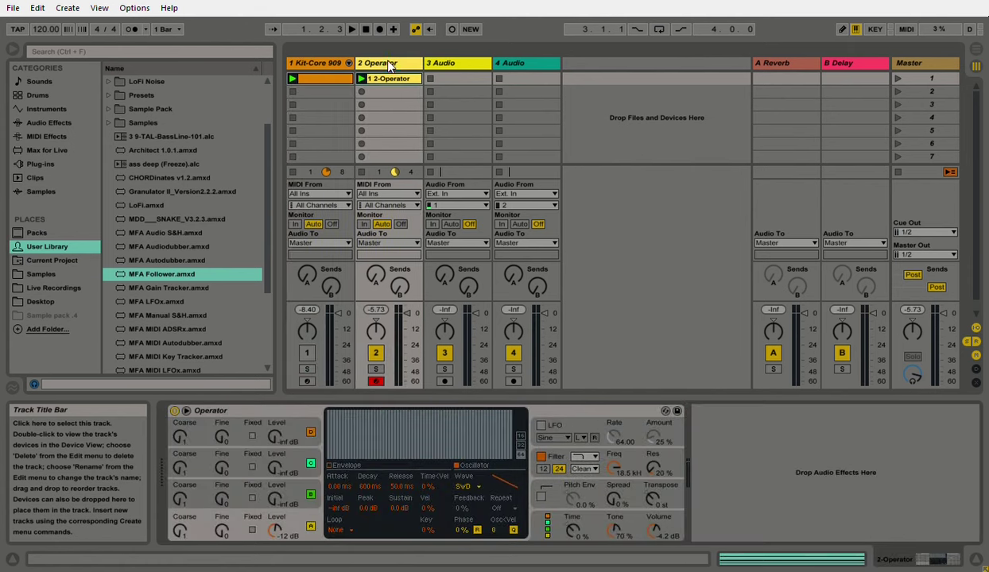
{"action": "left_click", "coordinate": [617, 469]}
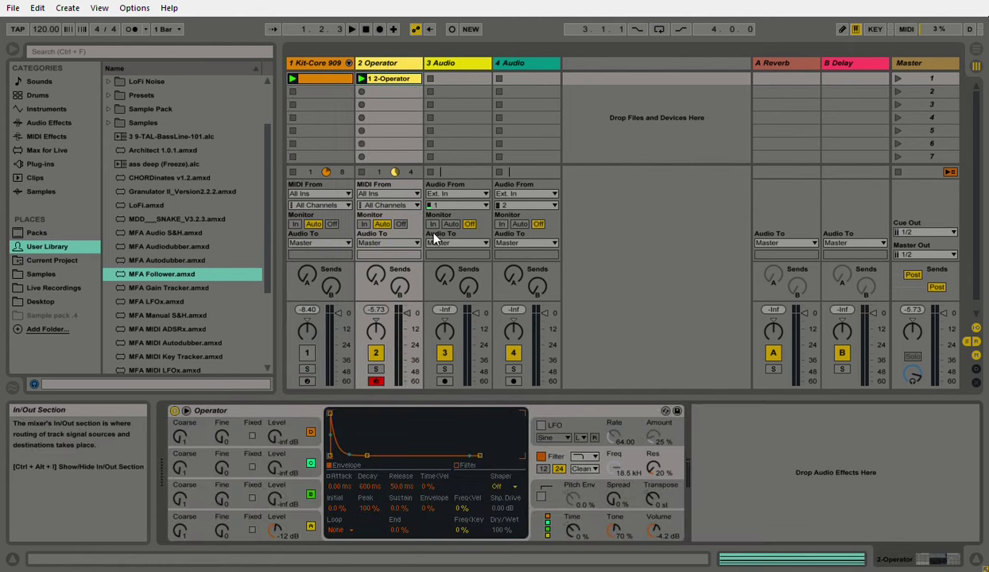
- Play the set and adjust MFA Follower on the Kit-Core 909 track to a gain of about 10 dB and a fall of 110 ms
{"action": "key", "text": "space"}
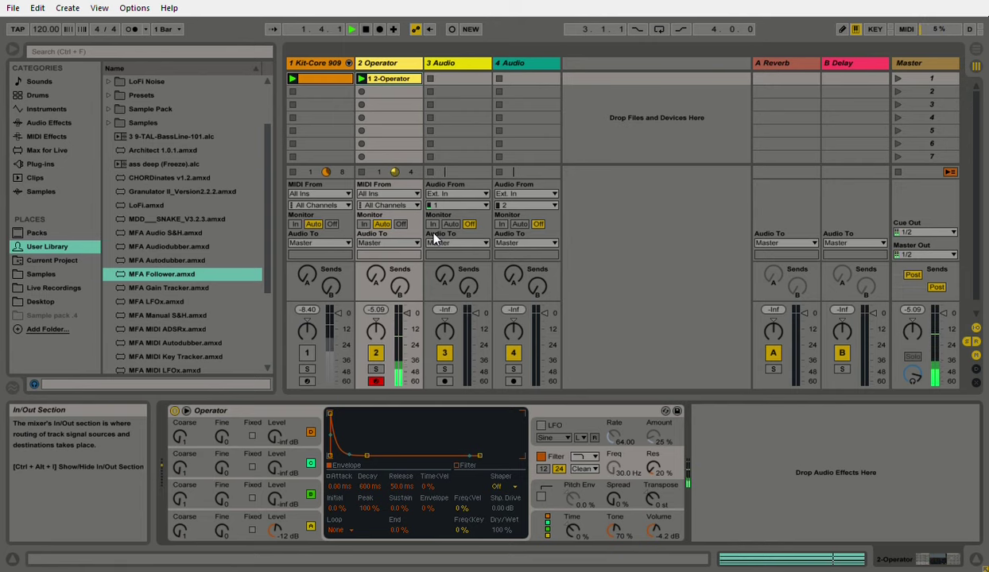
{"action": "left_click", "coordinate": [318, 63]}
{"action": "left_click_drag", "start_coordinate": [840, 519], "coordinate": [840, 480]}
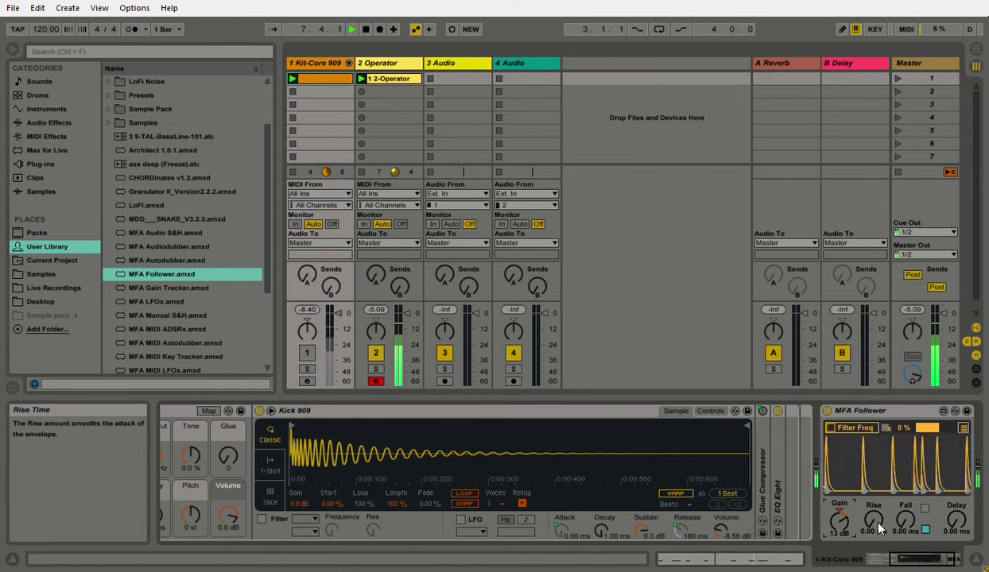
{"action": "left_click_drag", "start_coordinate": [905, 520], "coordinate": [905, 516]}
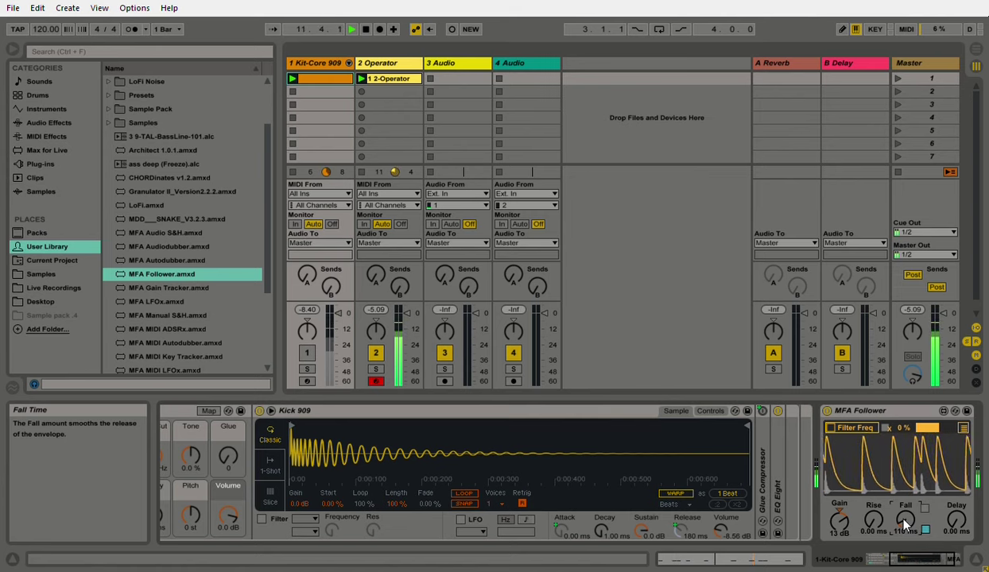
{"action": "left_click_drag", "start_coordinate": [840, 523], "coordinate": [840, 529]}
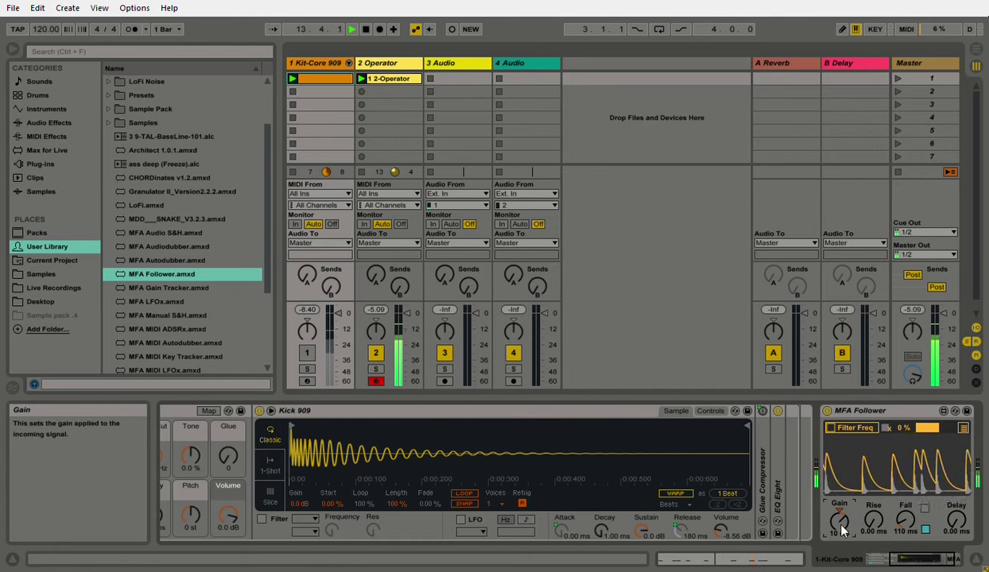
{"action": "left_click", "coordinate": [381, 63]}
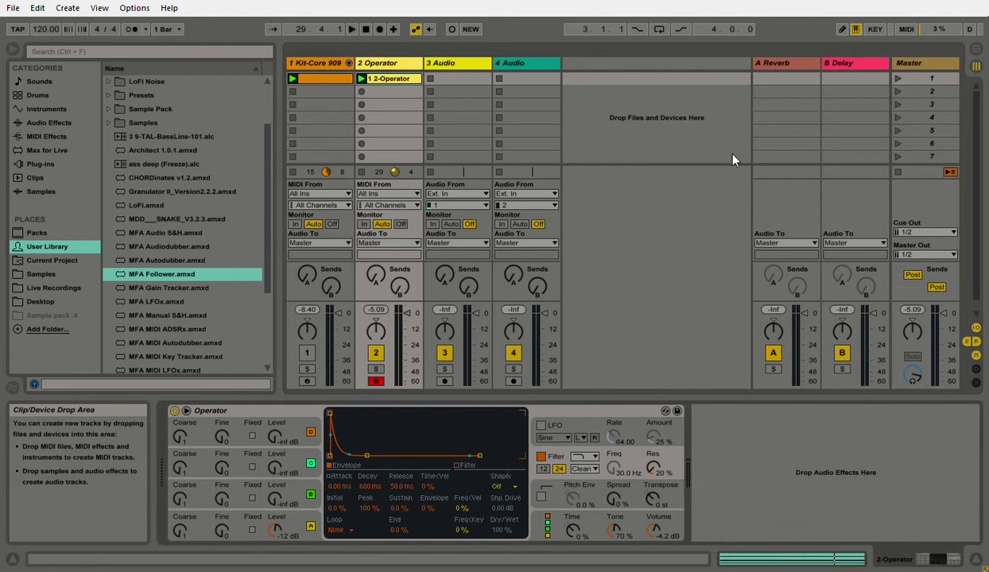
- Open the Operator chord clip during playback, shorten its loop to end at 1.4.4 and keep the chord starting at 1.1.1
{"action": "key", "text": "space"}
{"action": "double_click", "coordinate": [409, 82]}
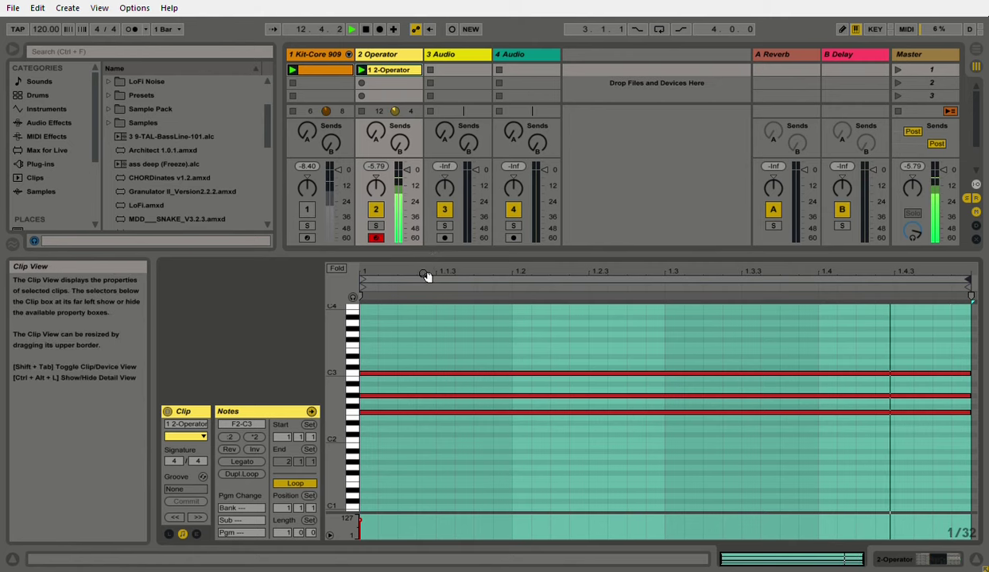
{"action": "key", "text": "ctrl+Left"}
{"action": "key", "text": "ctrl+Left"}
{"action": "key", "text": "Left"}
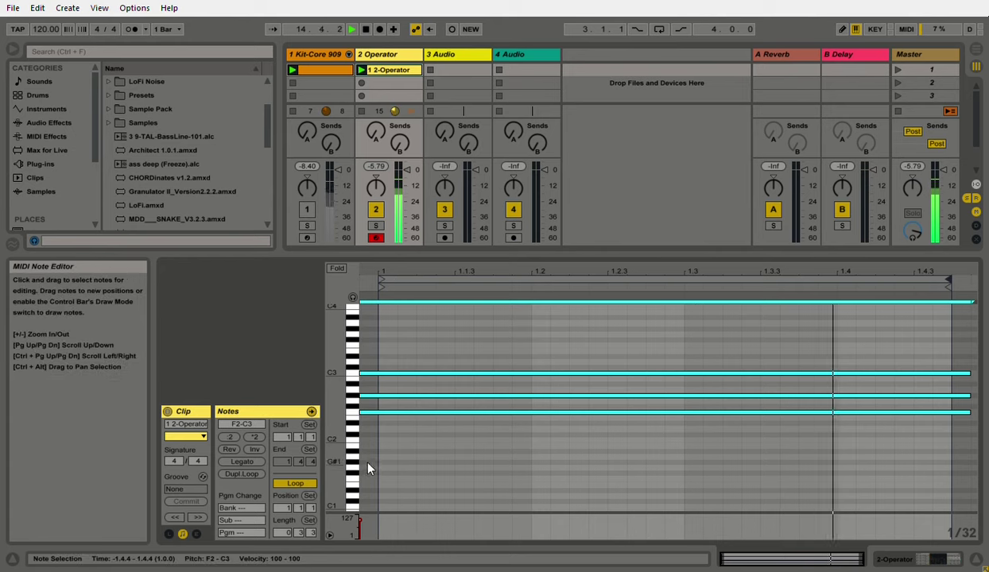
{"action": "left_click_drag", "start_coordinate": [367, 461], "coordinate": [364, 350]}
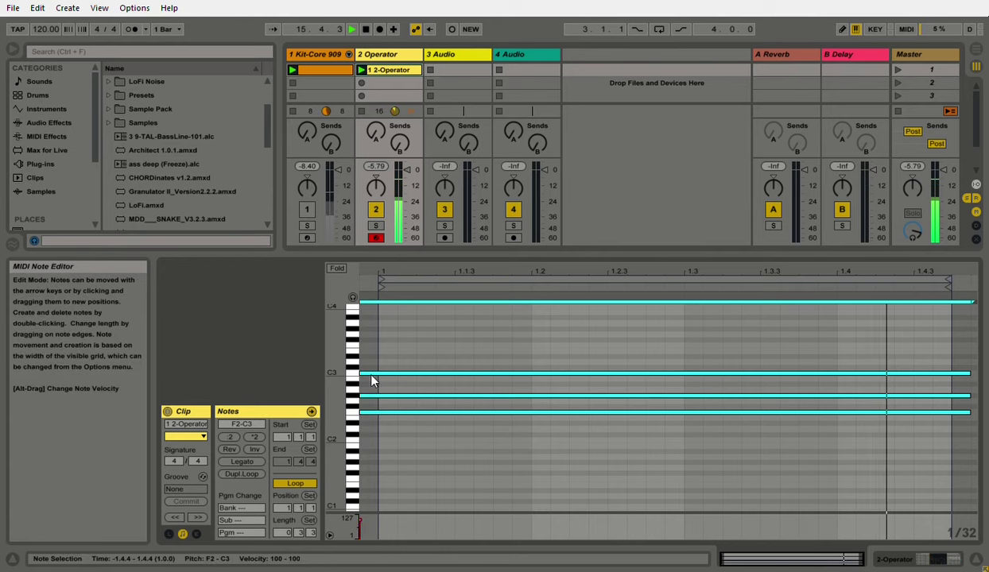
{"action": "key", "text": "Right"}
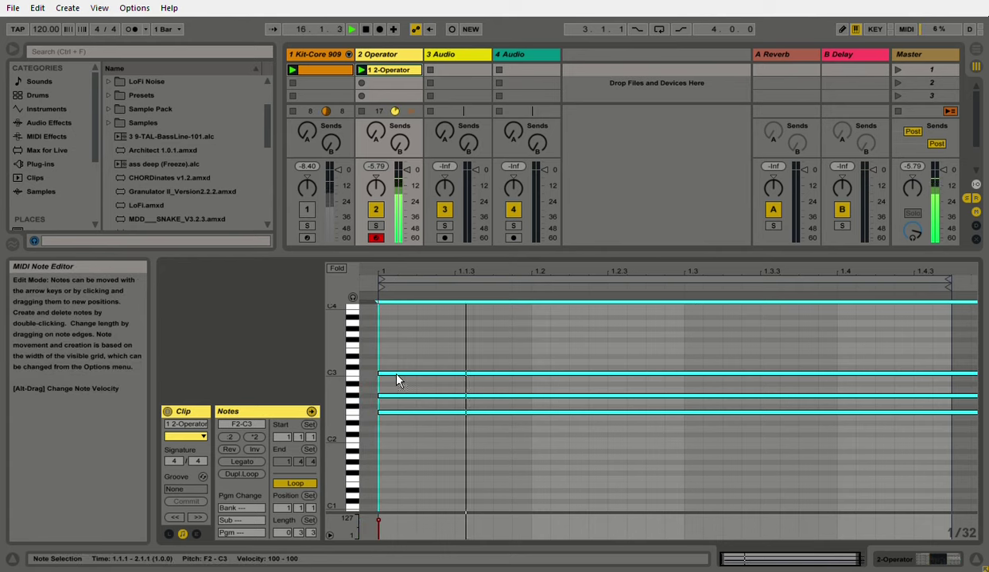
- Enter short C major scale notes from C2 to B2 before the clip start, and lower E2, A2 and B2 by one semitone
{"action": "left_click", "coordinate": [377, 444]}
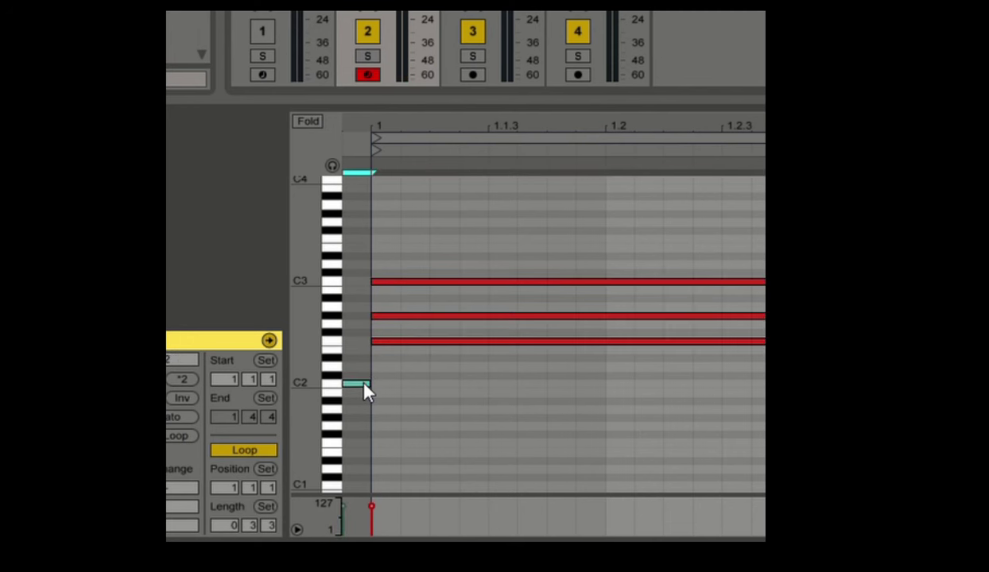
{"action": "left_click_drag", "start_coordinate": [364, 384], "coordinate": [361, 292]}
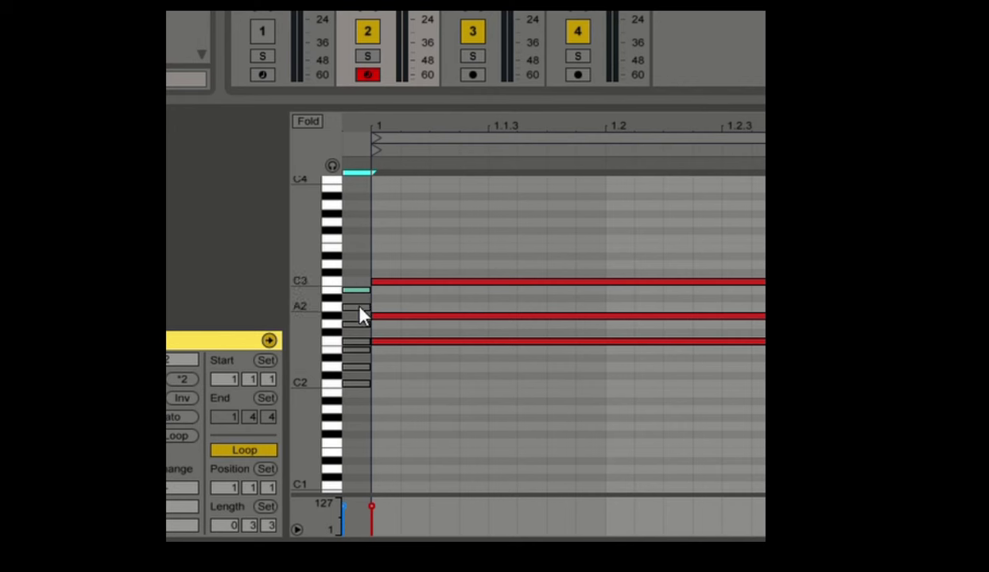
{"action": "left_click", "coordinate": [361, 307], "text": "shift"}
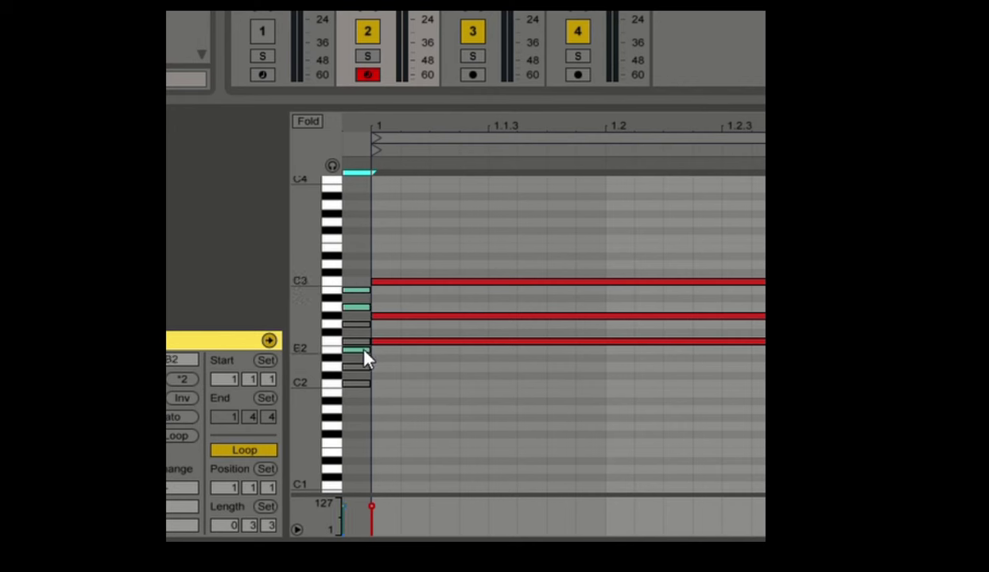
{"action": "key", "text": "Down"}
- Transpose all the scale guide notes up five semitones to F2–D#3
{"action": "left_click_drag", "start_coordinate": [364, 414], "coordinate": [358, 297]}
{"action": "key", "text": "Up"}
{"action": "key", "text": "Up"}
{"action": "key", "text": "Up"}
{"action": "key", "text": "Up"}
{"action": "key", "text": "Up"}
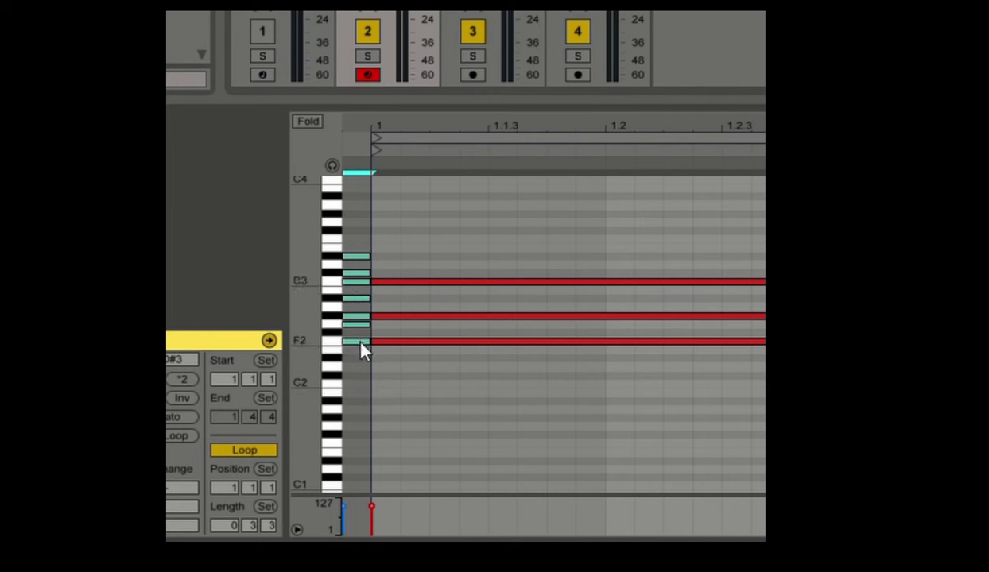
- Copy the scale guide notes one octave up and one octave down, and fold the note editor to the used keys
{"action": "mouse_move", "coordinate": [361, 342]}
{"action": "left_mouse_down"}
{"action": "mouse_move", "coordinate": [356, 244]}
{"action": "mouse_move", "coordinate": [360, 342]}
{"action": "left_mouse_up"}
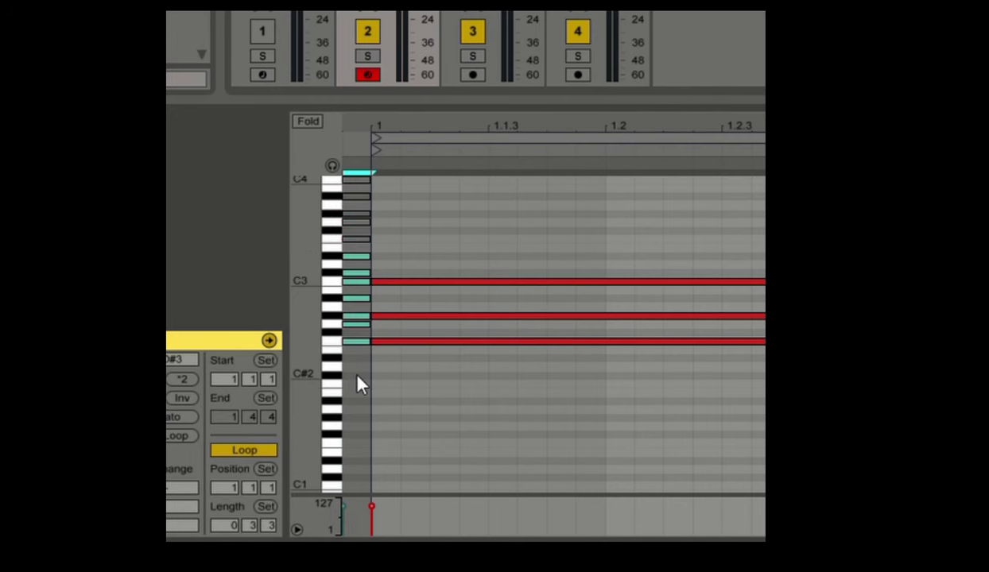
{"action": "left_click_drag", "start_coordinate": [360, 263], "coordinate": [366, 359]}
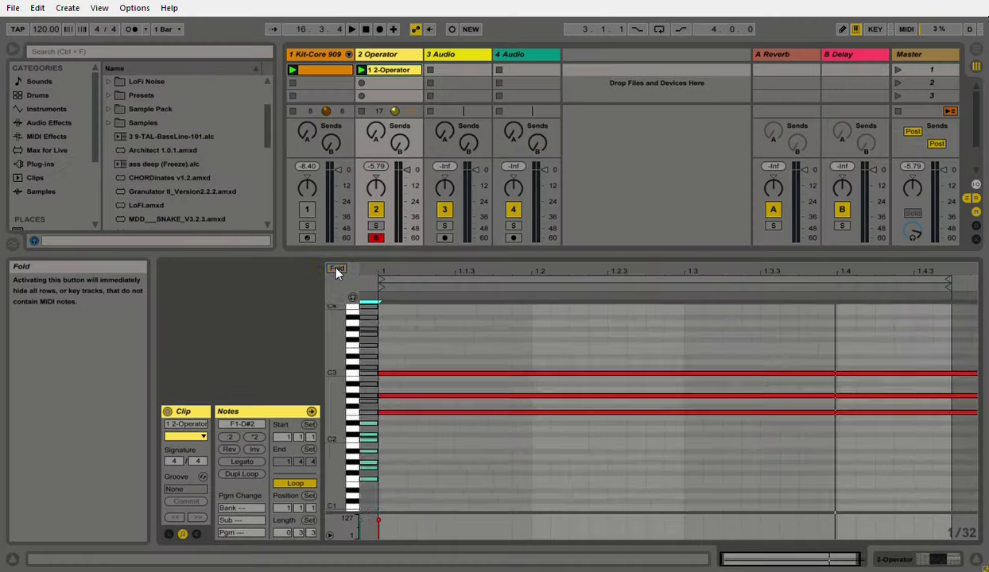
{"action": "left_click", "coordinate": [309, 123]}
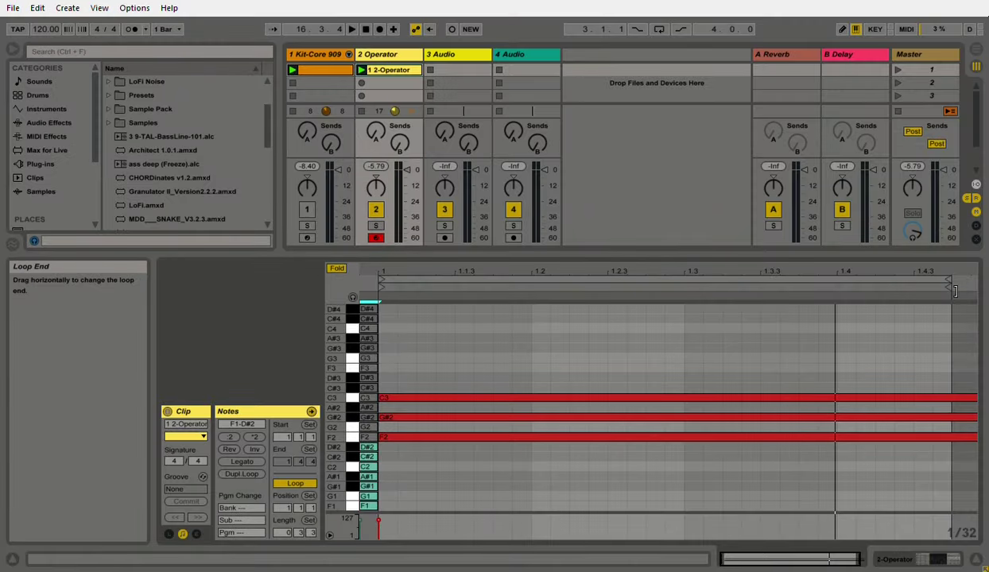
- Extend the clip loop to one full bar and shorten the F2–C3 chord notes to 0.0.2, ending at 1.1.3
{"action": "left_click_drag", "start_coordinate": [957, 288], "coordinate": [974, 295]}
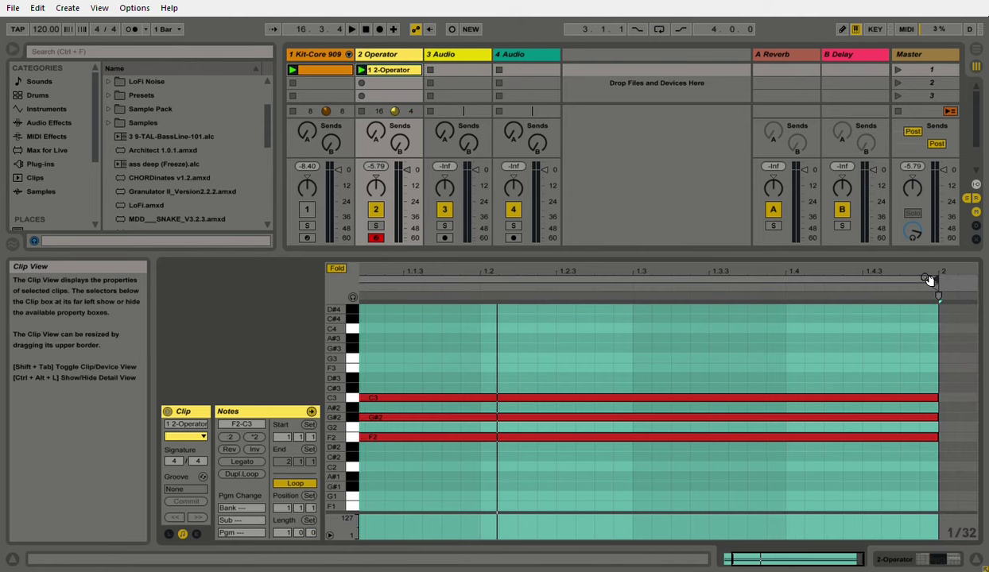
{"action": "left_click_drag", "start_coordinate": [930, 280], "coordinate": [938, 279]}
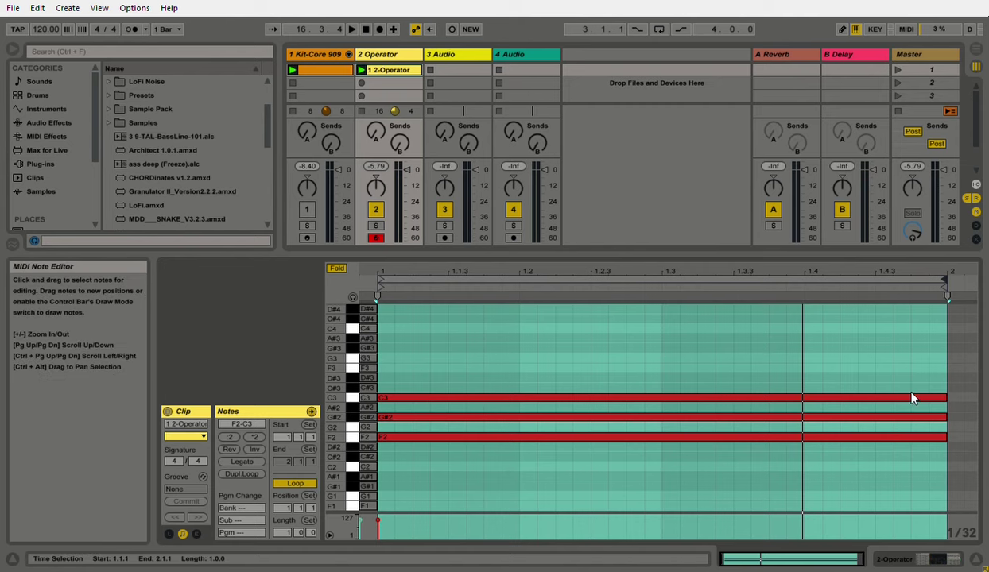
{"action": "left_click_drag", "start_coordinate": [884, 365], "coordinate": [922, 496]}
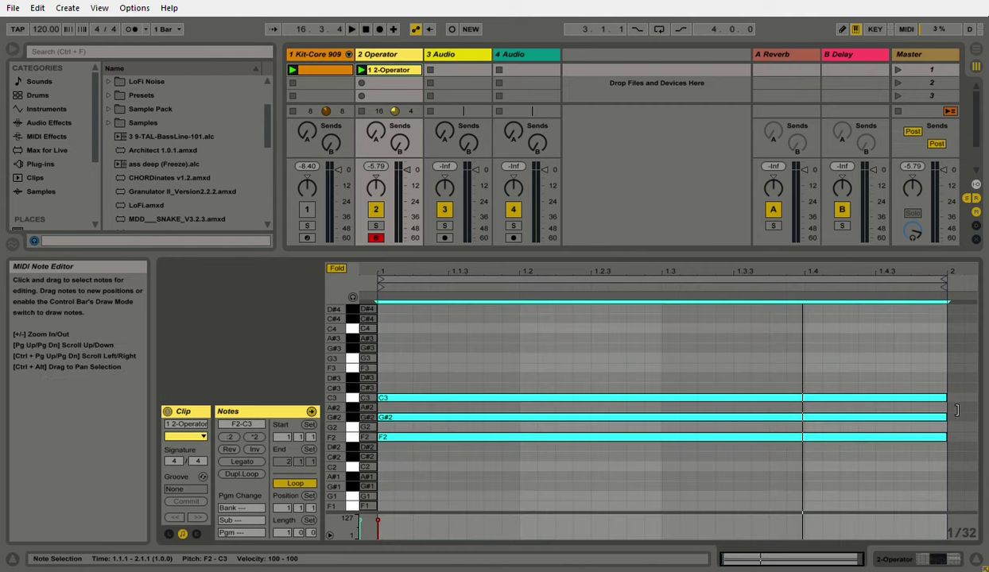
{"action": "left_click_drag", "start_coordinate": [956, 409], "coordinate": [460, 431]}
- Play the loop, copy the chord as A#2–C#3–F3 at 1.1.3, 1.2 and 1.2.3, and raise the last copy's C#3 one octave
{"action": "key", "text": "space"}
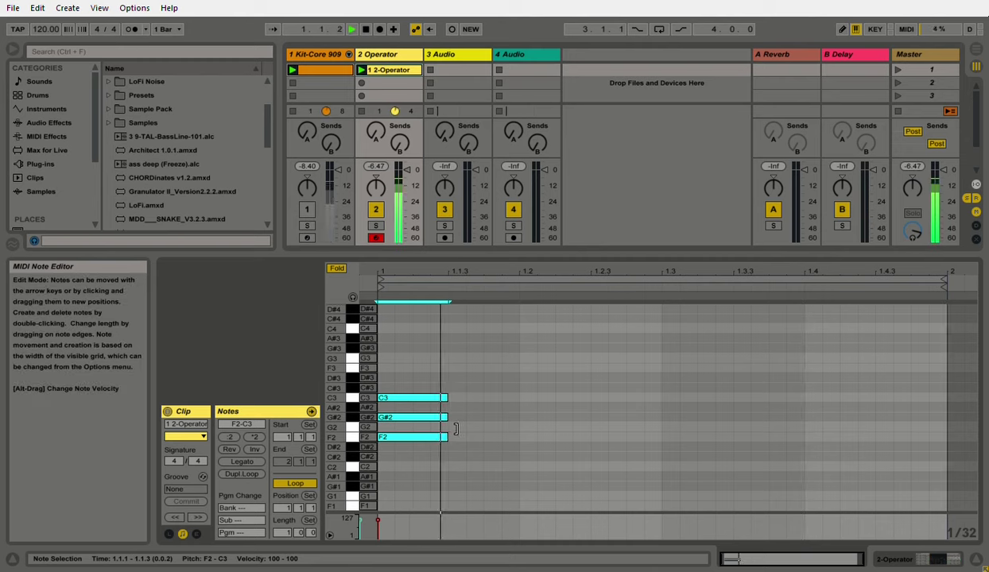
{"action": "left_click_drag", "start_coordinate": [433, 400], "coordinate": [639, 374]}
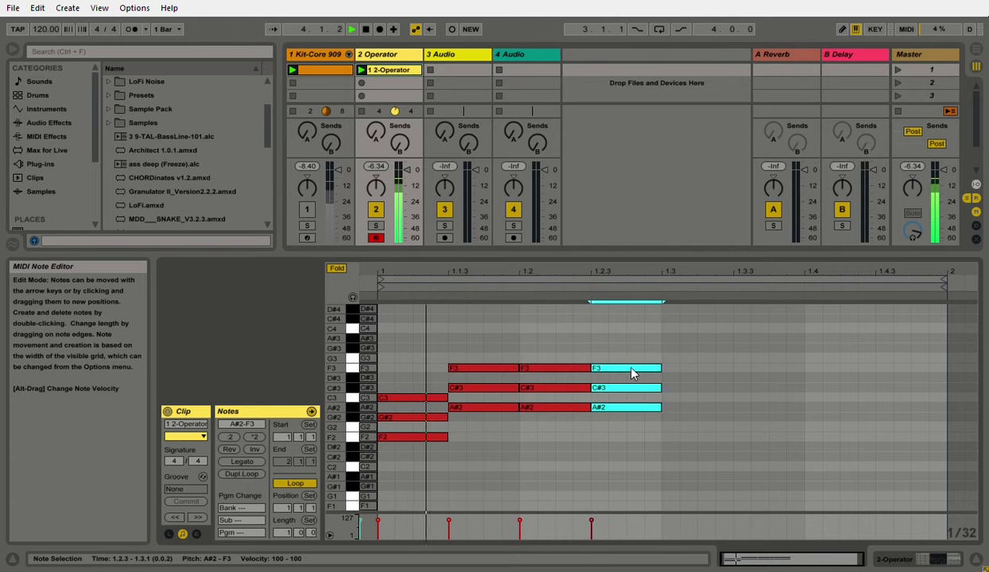
{"action": "left_click", "coordinate": [640, 389]}
{"action": "key", "text": "shift+Up"}
- Copy chords into the second half of the bar: F3–G#3–C4 at 1.3.3 and C#3–F3–G#3 in beat 4
{"action": "left_click_drag", "start_coordinate": [674, 460], "coordinate": [640, 316]}
{"action": "left_click", "coordinate": [582, 416]}
{"action": "left_click_drag", "start_coordinate": [582, 420], "coordinate": [558, 336]}
{"action": "left_click_drag", "start_coordinate": [562, 405], "coordinate": [914, 392]}
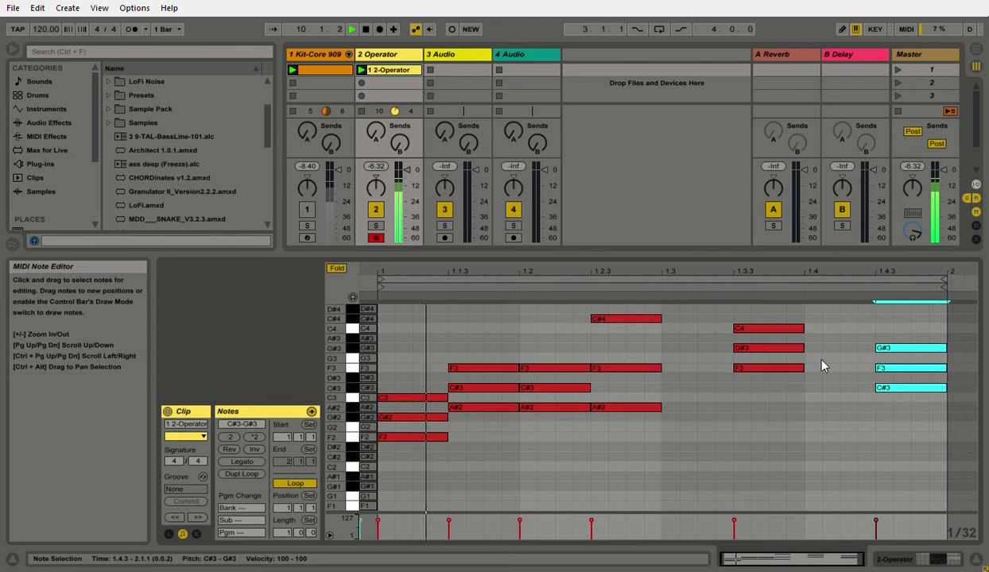
{"action": "left_click_drag", "start_coordinate": [898, 350], "coordinate": [821, 353]}
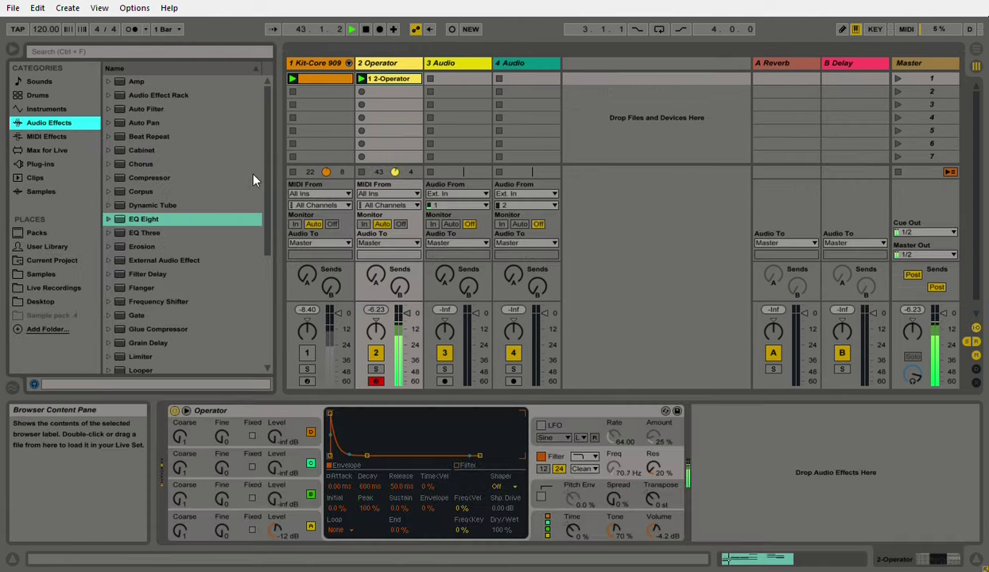
- Add Auto Filter after Operator and set it to band-pass at 706 Hz with 51% resonance
{"action": "left_click_drag", "start_coordinate": [267, 182], "coordinate": [275, 143]}
{"action": "left_click", "coordinate": [147, 108]}
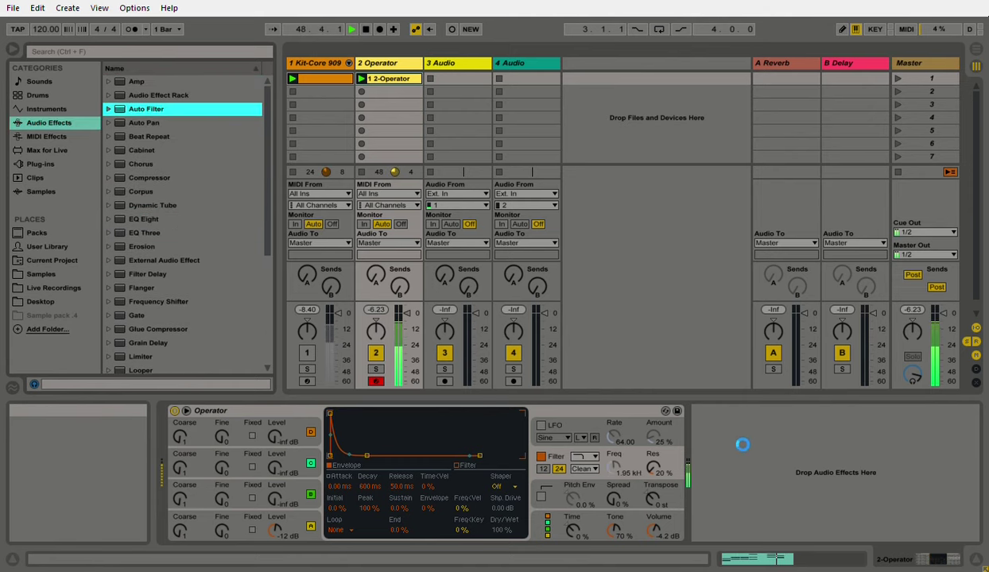
{"action": "left_click", "coordinate": [770, 506]}
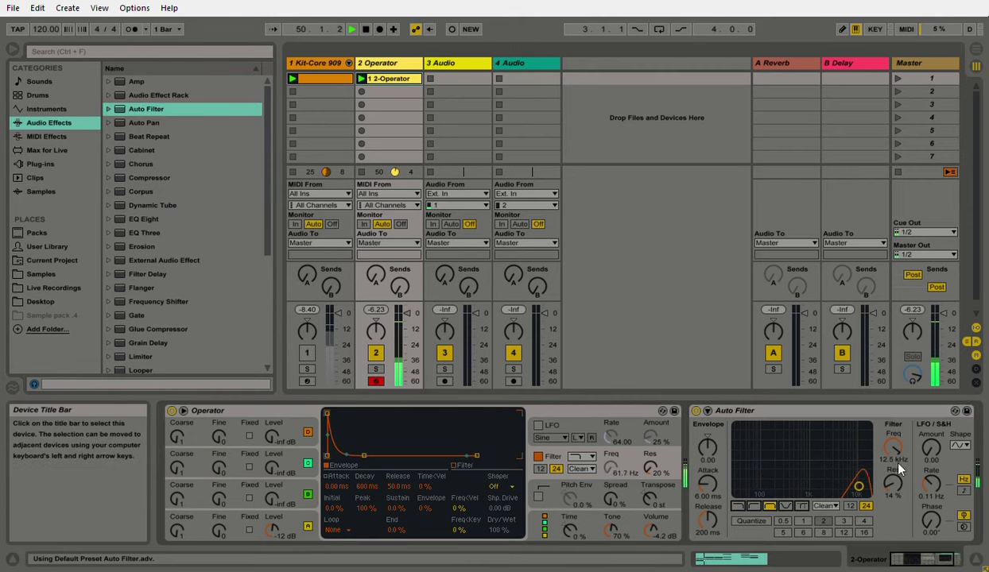
{"action": "left_click_drag", "start_coordinate": [858, 487], "coordinate": [801, 466]}
- Set Auto Filter's slope to 12 dB, its LFO amount to 14.5 and its LFO rate to 0.22 Hz
{"action": "left_click_drag", "start_coordinate": [930, 451], "coordinate": [930, 433]}
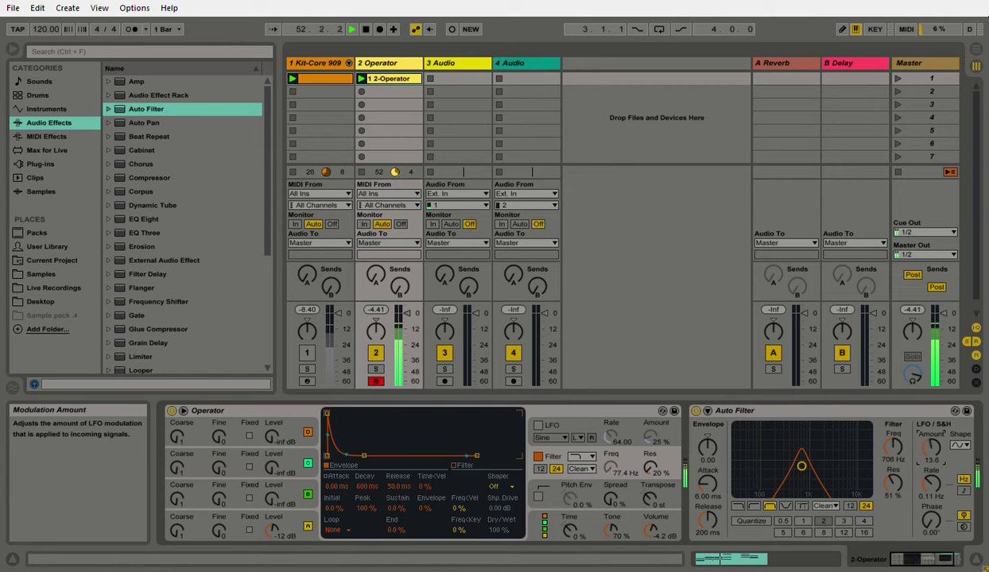
{"action": "left_click", "coordinate": [850, 507]}
{"action": "left_click_drag", "start_coordinate": [928, 482], "coordinate": [929, 473]}
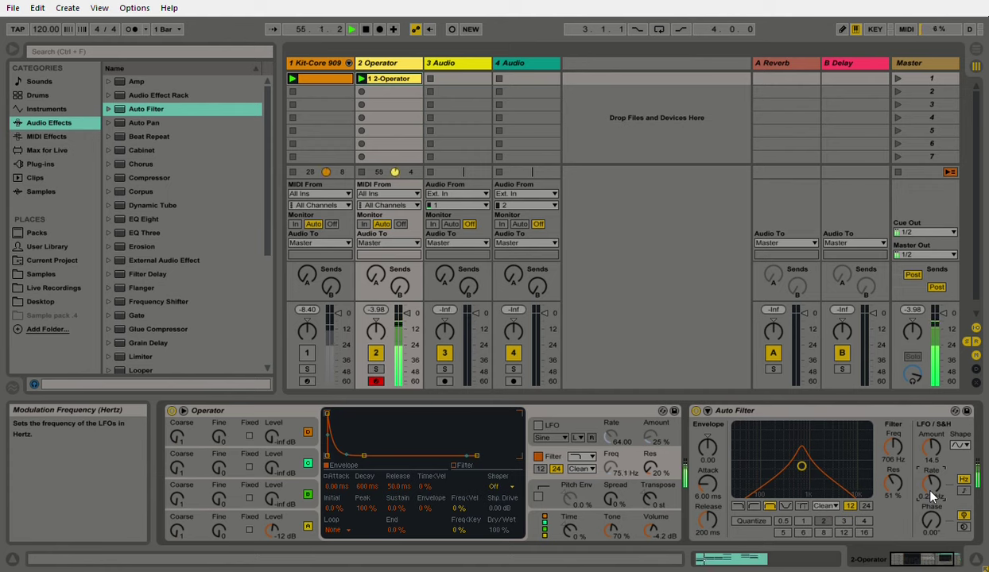
- Add Ping Pong Delay after Auto Filter with its band at 949 Hz, a bandwidth of 1.53 and 54% dry/wet
{"action": "left_click", "coordinate": [936, 557]}
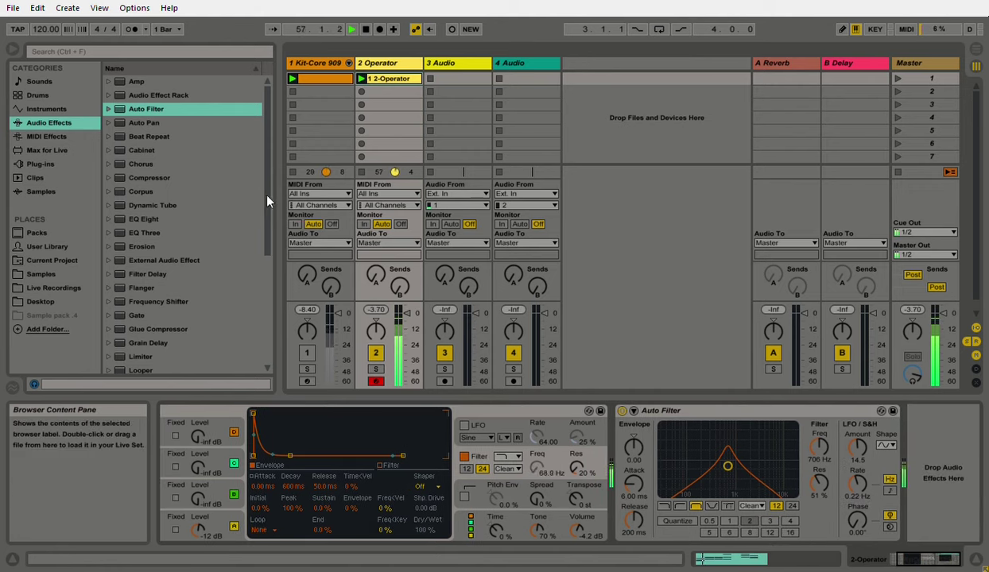
{"action": "left_click_drag", "start_coordinate": [269, 200], "coordinate": [272, 338]}
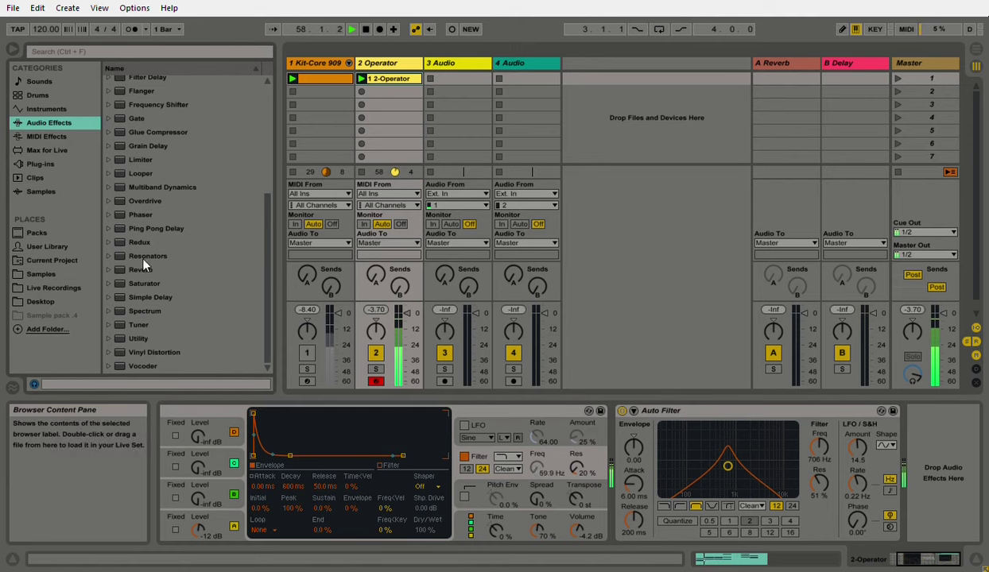
{"action": "left_click_drag", "start_coordinate": [143, 229], "coordinate": [874, 465]}
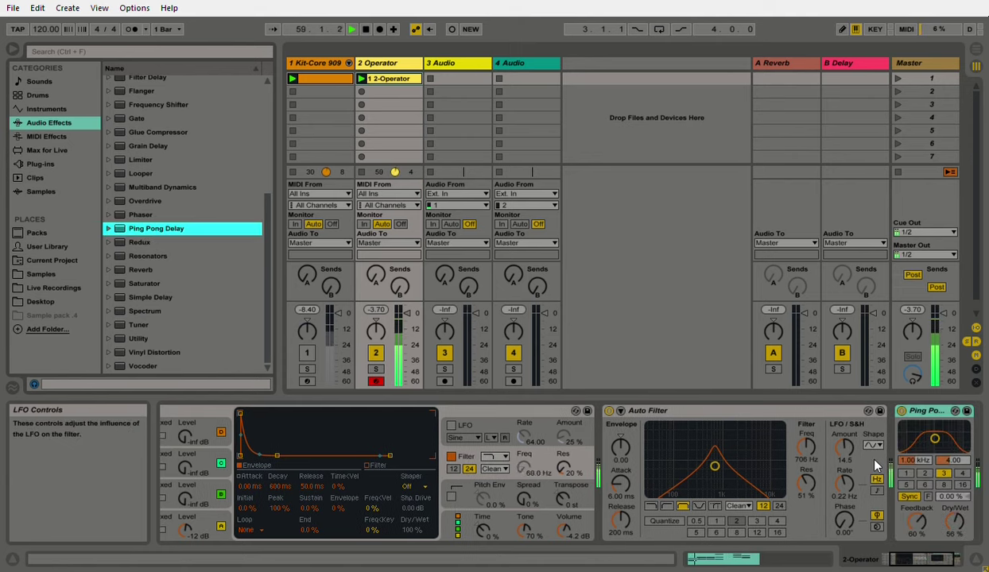
{"action": "left_click_drag", "start_coordinate": [935, 439], "coordinate": [934, 446]}
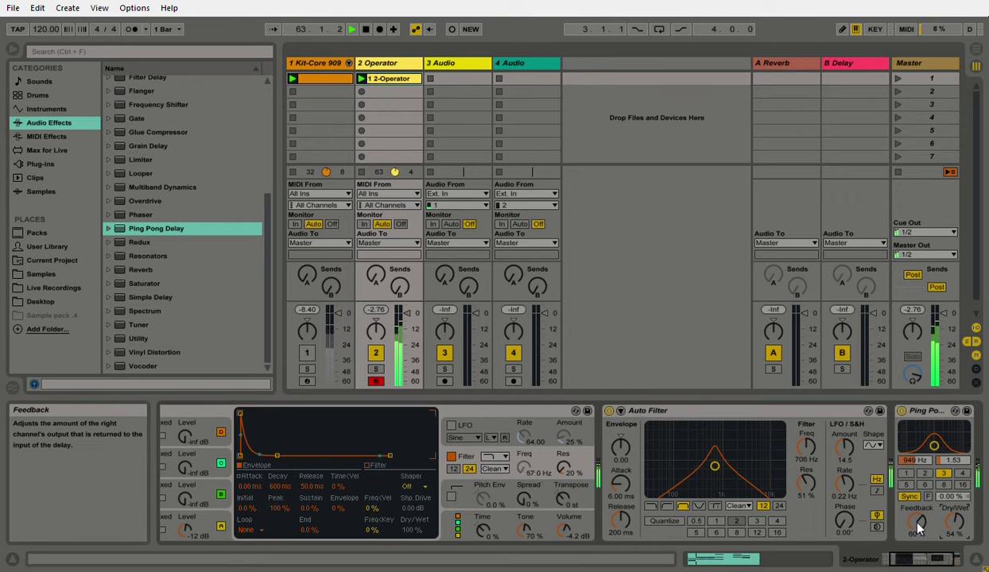
- Set Auto Filter on the Operator track to 425 Hz with 37% resonance and reduce its LFO amount to 0
{"action": "left_click", "coordinate": [975, 560]}
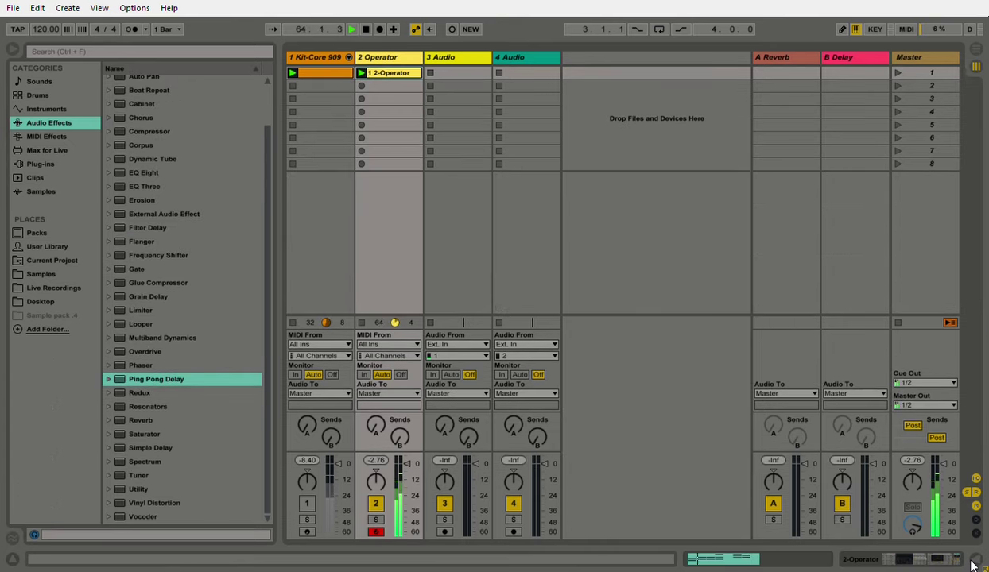
{"action": "double_click", "coordinate": [392, 66]}
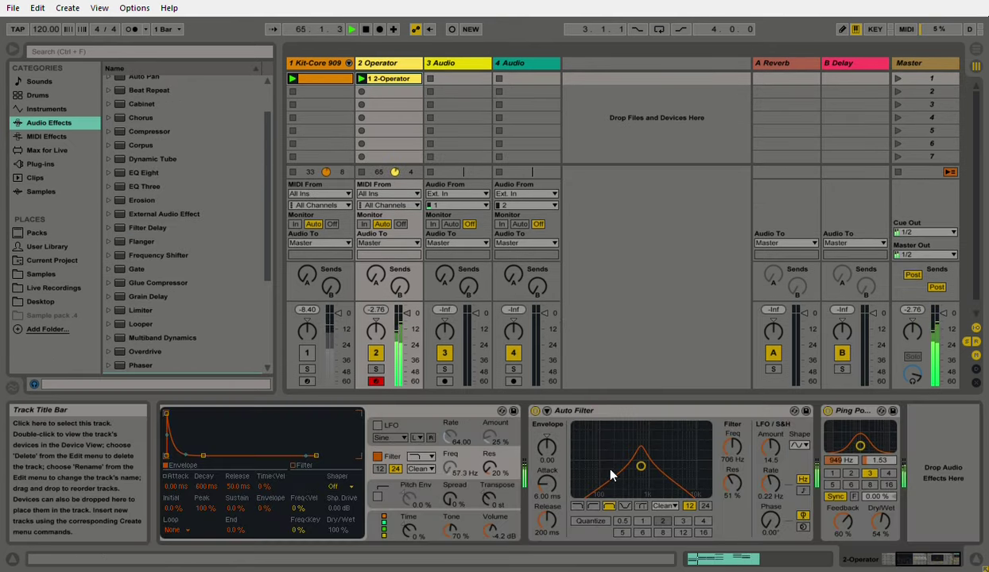
{"action": "left_click_drag", "start_coordinate": [644, 475], "coordinate": [633, 483]}
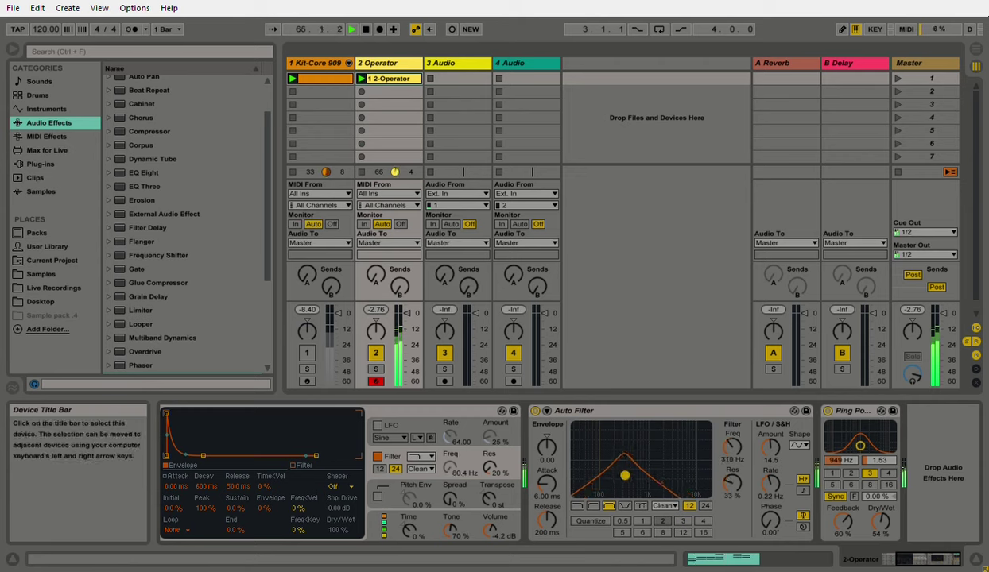
{"action": "left_click_drag", "start_coordinate": [771, 449], "coordinate": [771, 492]}
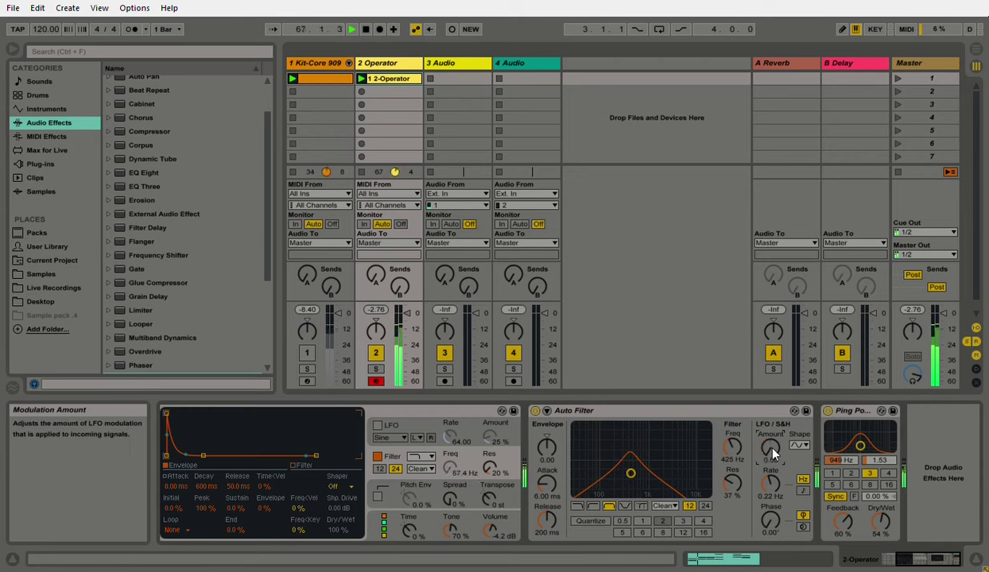
- Set Auto Filter to 1.01 kHz with 32% resonance, an LFO amount of 12.4 and an LFO rate of 0.22 Hz
{"action": "mouse_move", "coordinate": [635, 477]}
{"action": "left_mouse_down"}
{"action": "mouse_move", "coordinate": [652, 470]}
{"action": "mouse_move", "coordinate": [633, 463]}
{"action": "mouse_move", "coordinate": [648, 477]}
{"action": "left_mouse_up"}
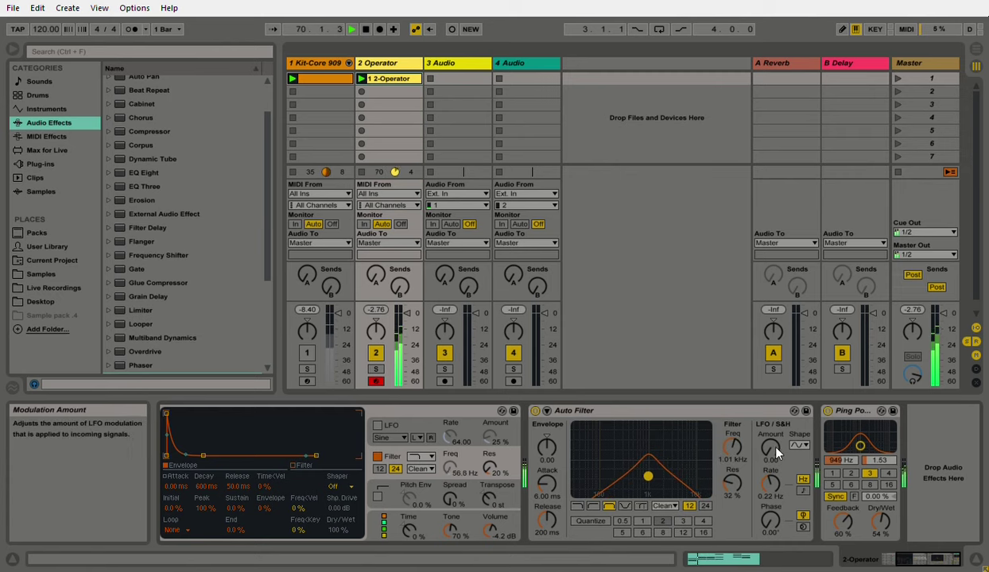
{"action": "left_click_drag", "start_coordinate": [753, 434], "coordinate": [754, 415]}
{"action": "left_click_drag", "start_coordinate": [771, 482], "coordinate": [771, 475]}
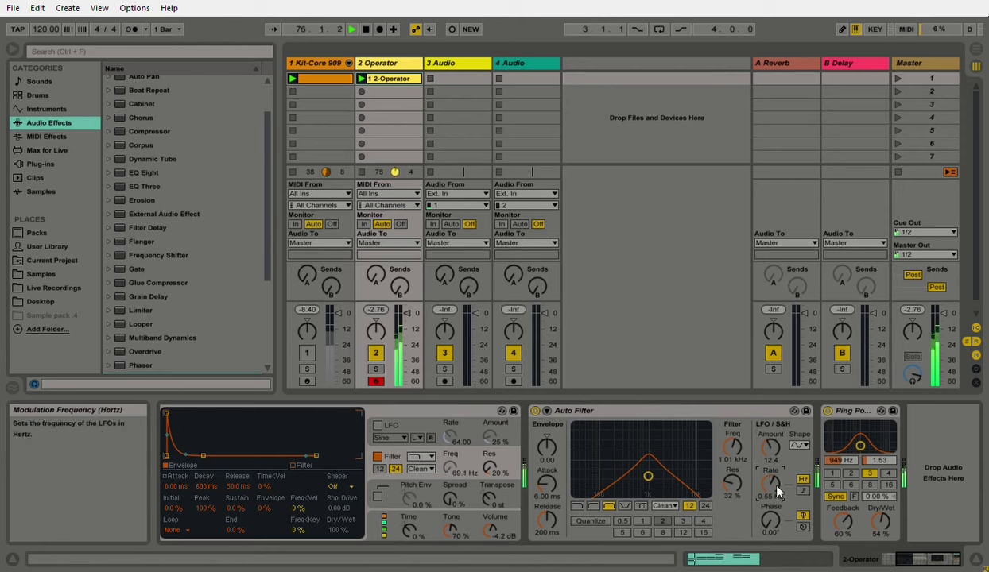
{"action": "left_click_drag", "start_coordinate": [775, 486], "coordinate": [777, 494]}
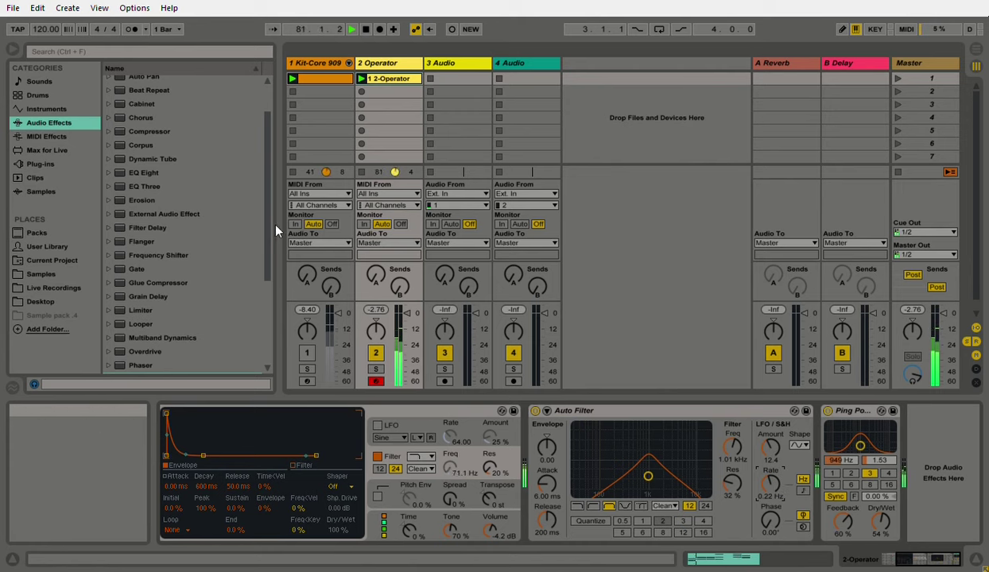
- Add Utility after Ping Pong Delay on the Operator track and narrow its width to 38%
{"action": "left_click_drag", "start_coordinate": [267, 217], "coordinate": [262, 343]}
{"action": "left_click_drag", "start_coordinate": [139, 339], "coordinate": [922, 477]}
{"action": "mouse_move", "coordinate": [938, 520]}
{"action": "left_mouse_down"}
{"action": "mouse_move", "coordinate": [938, 540]}
{"action": "mouse_move", "coordinate": [938, 515]}
{"action": "left_mouse_up"}
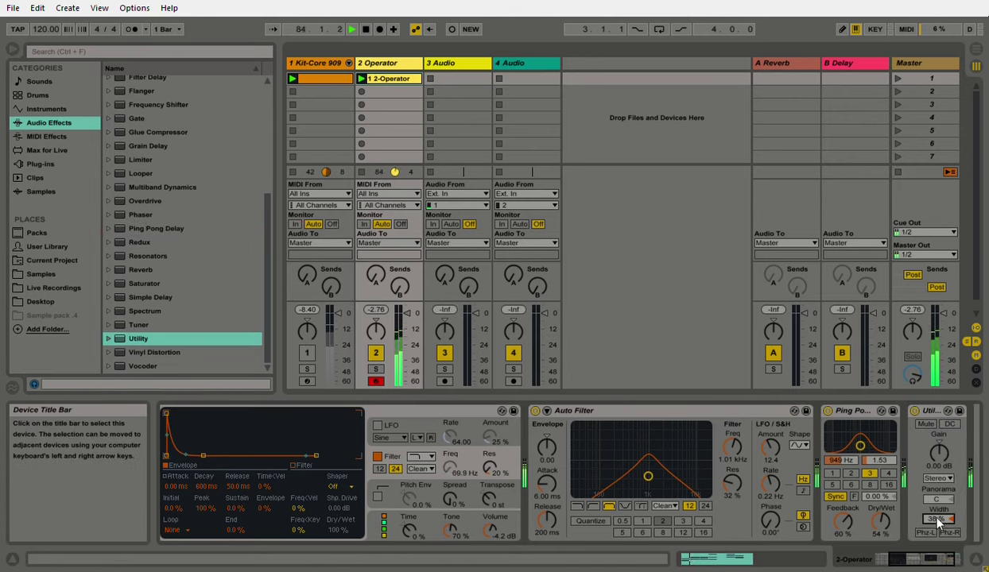
- Add the Large Hall preset of Reverb from its Hall presets at the end of Operator's effect chain
{"action": "left_click", "coordinate": [109, 269]}
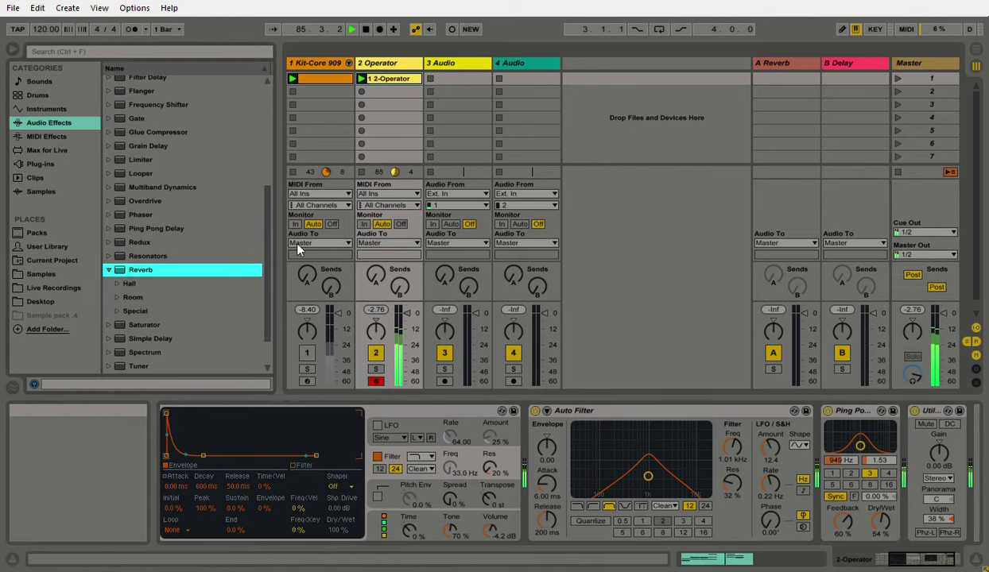
{"action": "left_click", "coordinate": [115, 285]}
{"action": "left_click_drag", "start_coordinate": [267, 191], "coordinate": [262, 248]}
{"action": "left_click", "coordinate": [169, 202]}
{"action": "double_click", "coordinate": [170, 203]}
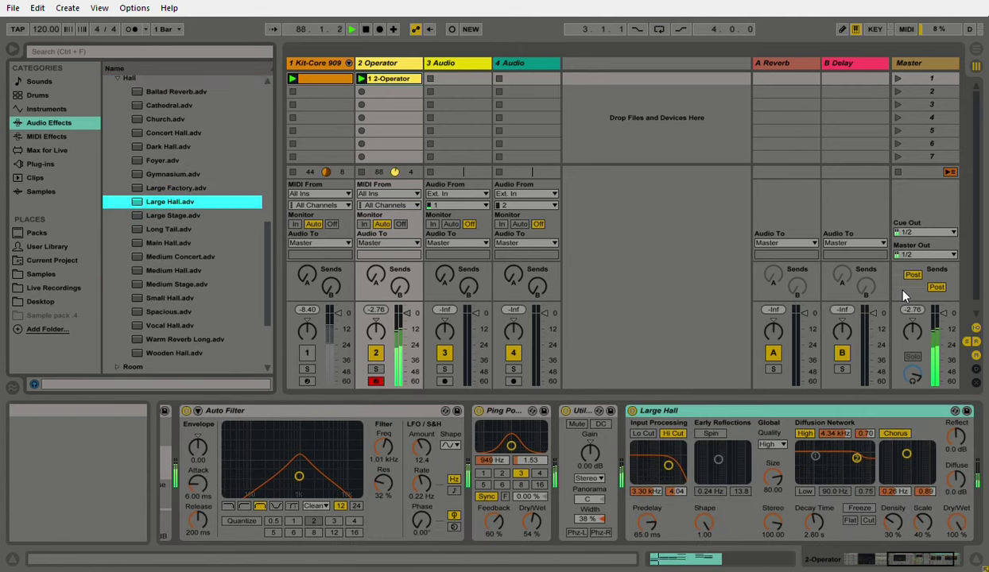
- Set Large Hall's dry/wet to 25% and disable its input Hi Cut and the High filter of its diffusion network
{"action": "left_click_drag", "start_coordinate": [957, 533], "coordinate": [958, 560]}
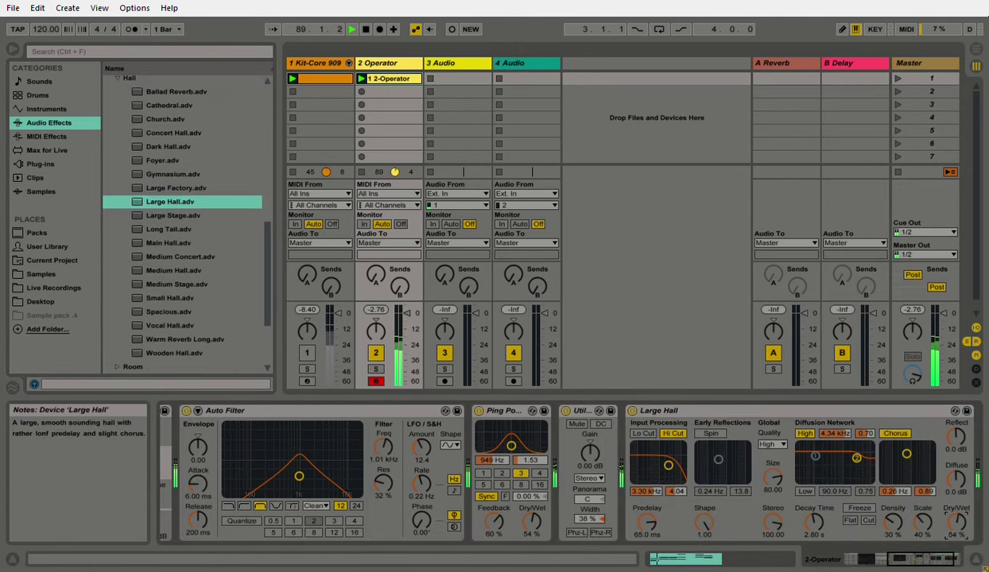
{"action": "left_click", "coordinate": [670, 433]}
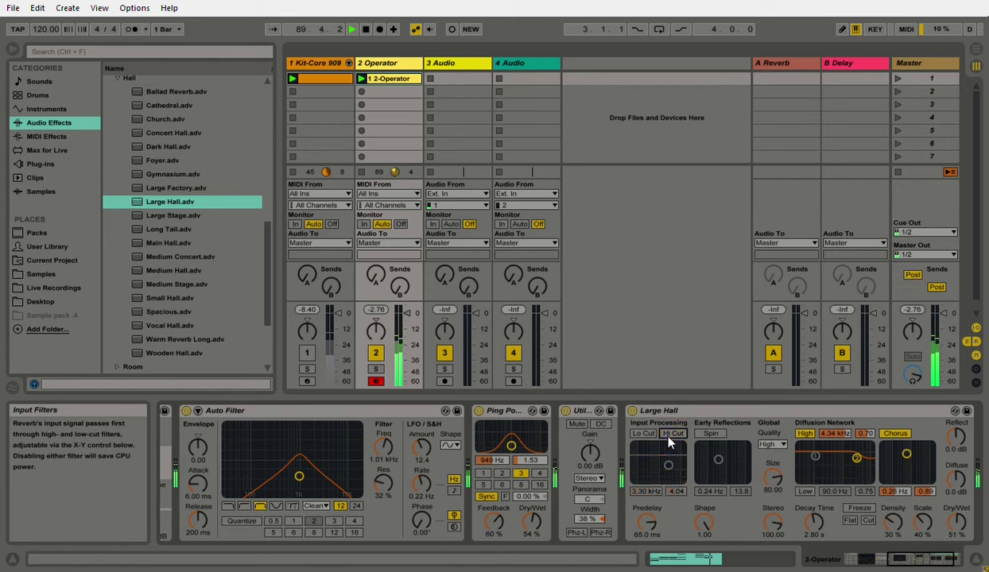
{"action": "left_click", "coordinate": [805, 434]}
{"action": "left_click_drag", "start_coordinate": [956, 523], "coordinate": [956, 539]}
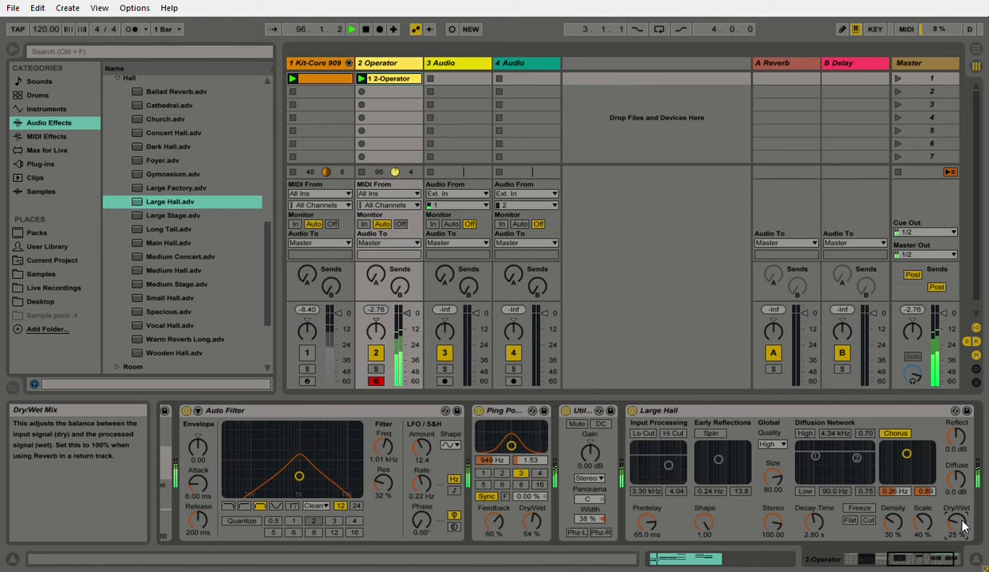
- Map the second parameter slot of MFA Follower on the drum track to Ping Pong Delay's filter frequency
{"action": "left_click", "coordinate": [934, 561]}
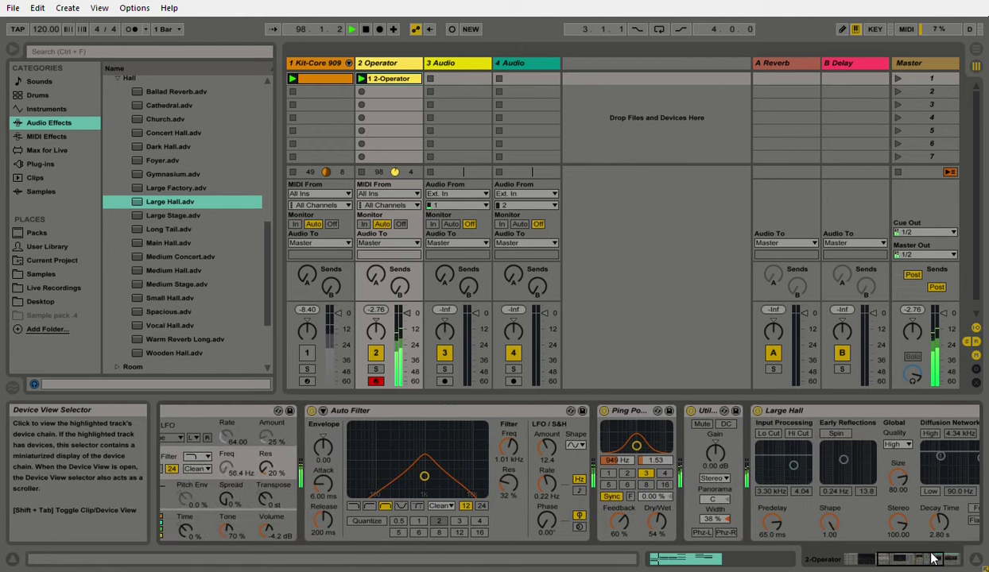
{"action": "left_click_drag", "start_coordinate": [931, 556], "coordinate": [950, 556]}
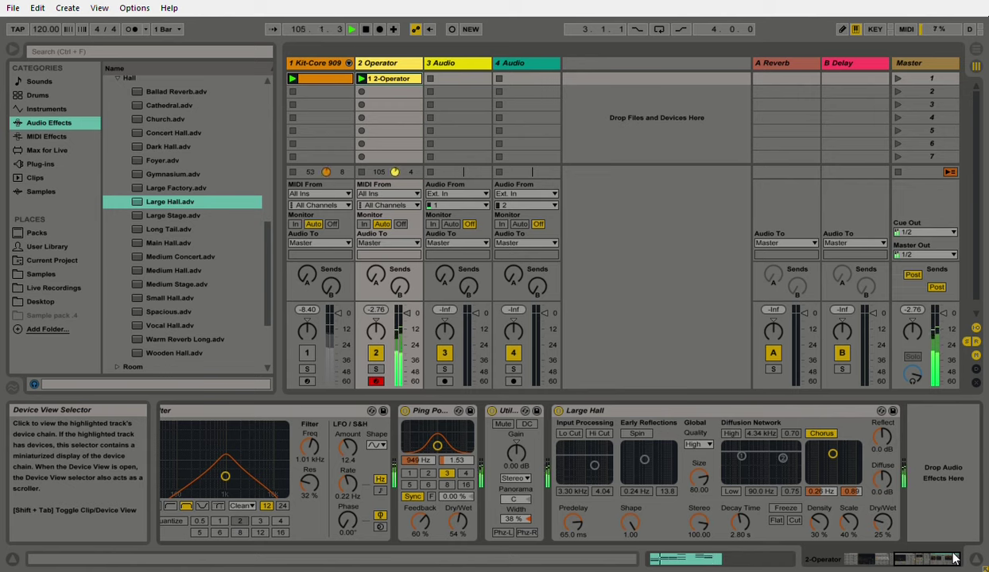
{"action": "left_click_drag", "start_coordinate": [266, 249], "coordinate": [274, 115]}
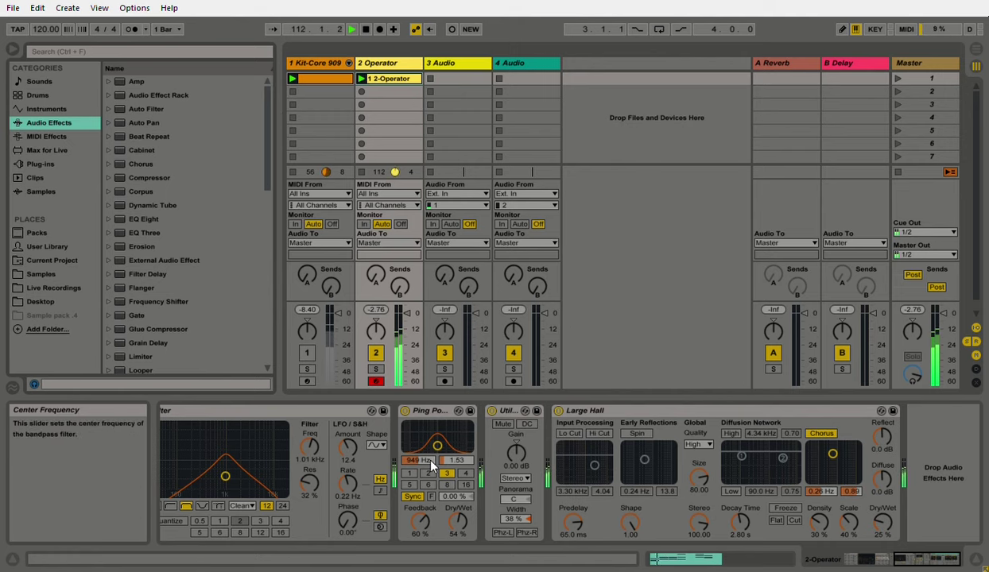
{"action": "left_click", "coordinate": [316, 67]}
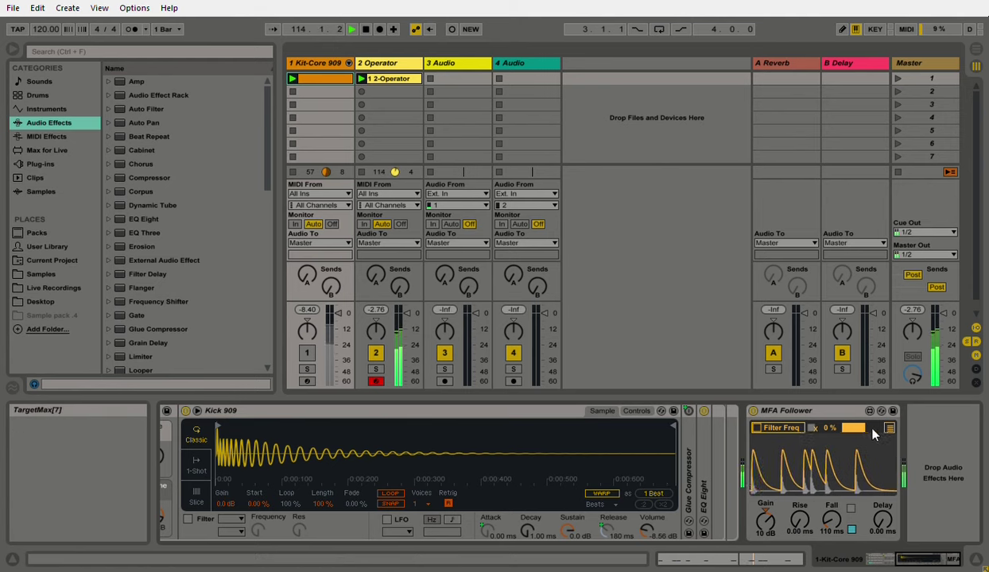
{"action": "left_click", "coordinate": [891, 429]}
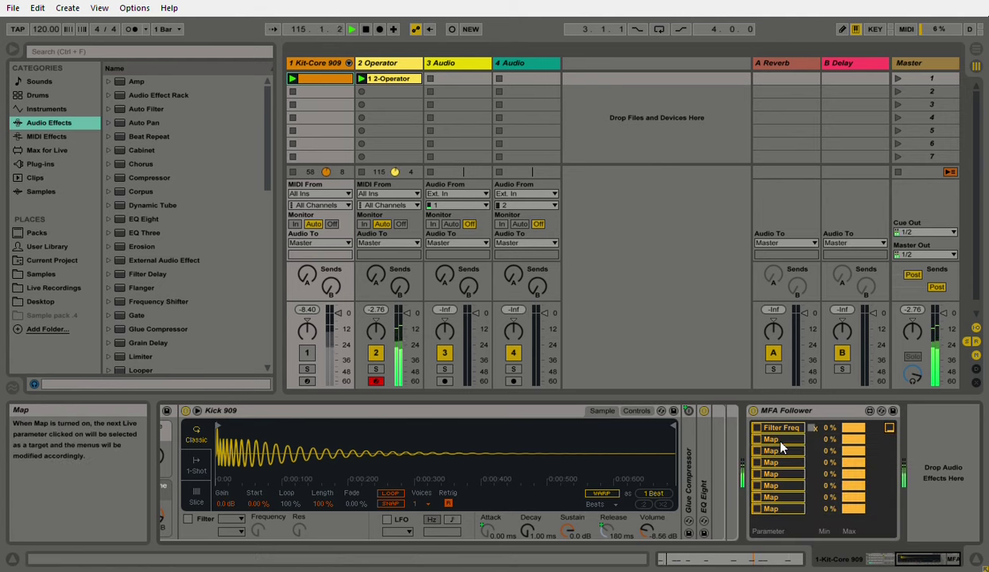
{"action": "left_click", "coordinate": [385, 61]}
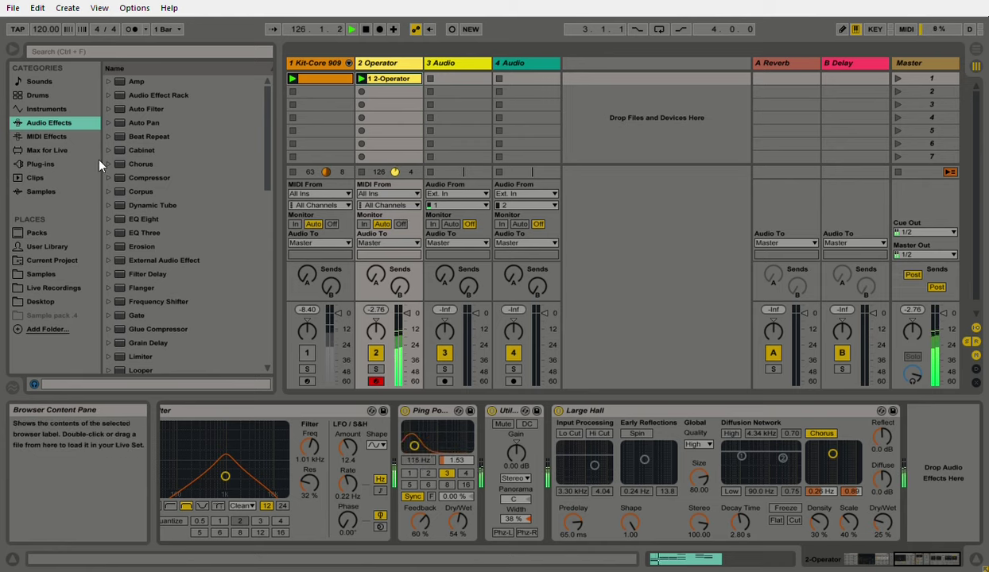
- Add Auto Pan after Large Hall, collapse the reverb, and set Auto Pan's rate to 0.23 Hz and amount to 19%
{"action": "left_click_drag", "start_coordinate": [146, 124], "coordinate": [911, 445]}
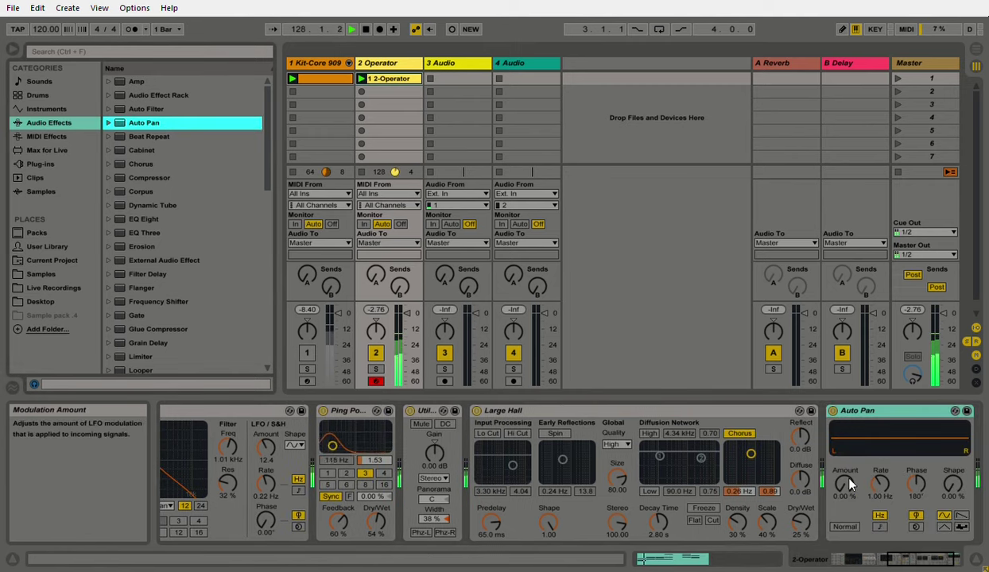
{"action": "double_click", "coordinate": [759, 412]}
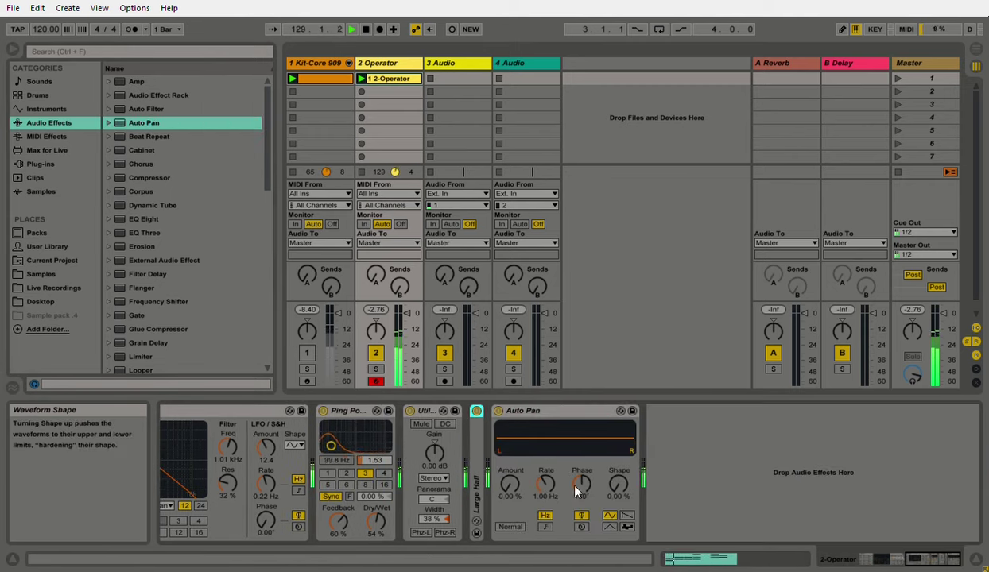
{"action": "left_click_drag", "start_coordinate": [545, 482], "coordinate": [545, 509]}
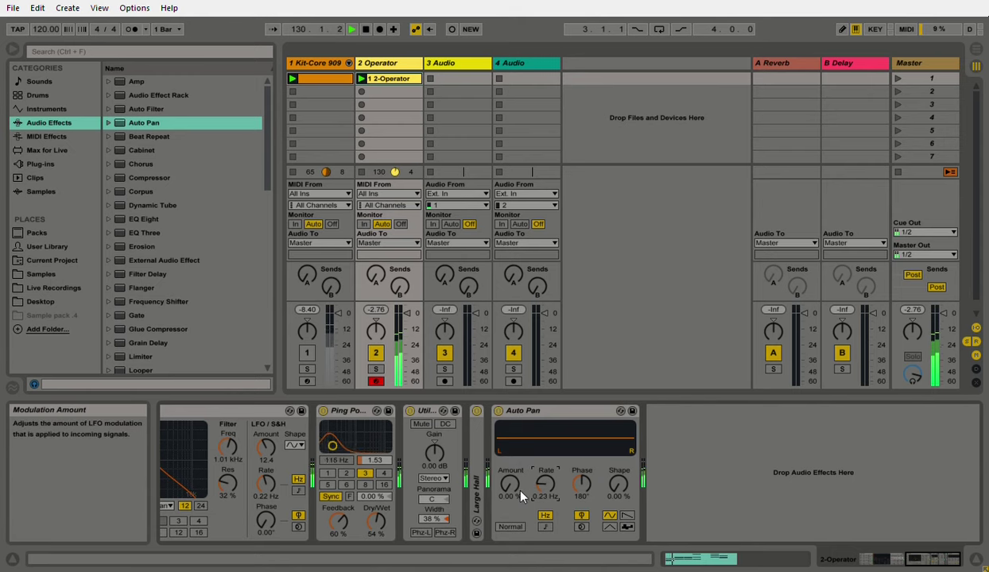
{"action": "left_click_drag", "start_coordinate": [496, 471], "coordinate": [496, 450]}
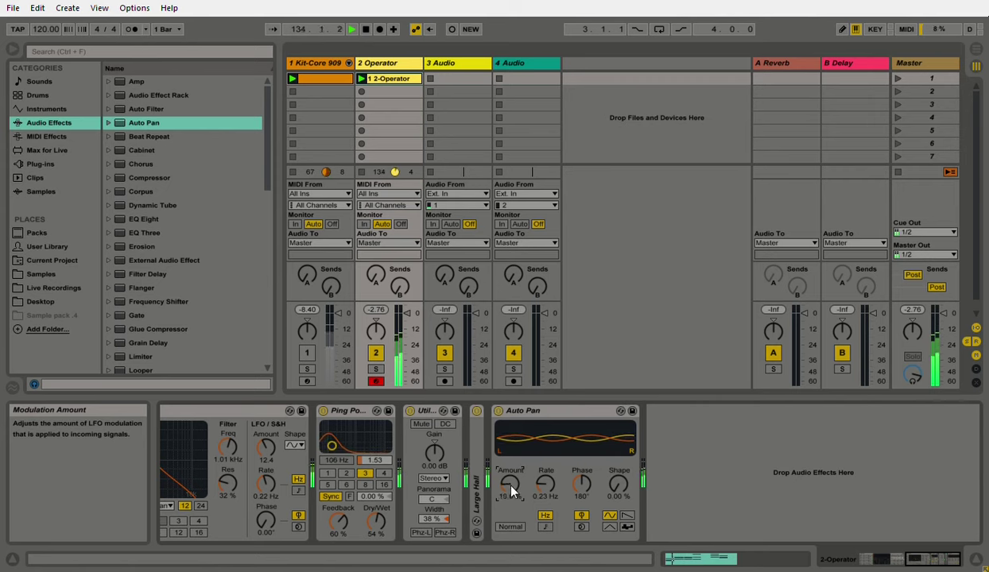
- Add Compressor after Auto Pan with makeup off, a threshold of -20.1 dB, 5.61 dB output and a 174 ms release
{"action": "left_click", "coordinate": [159, 179]}
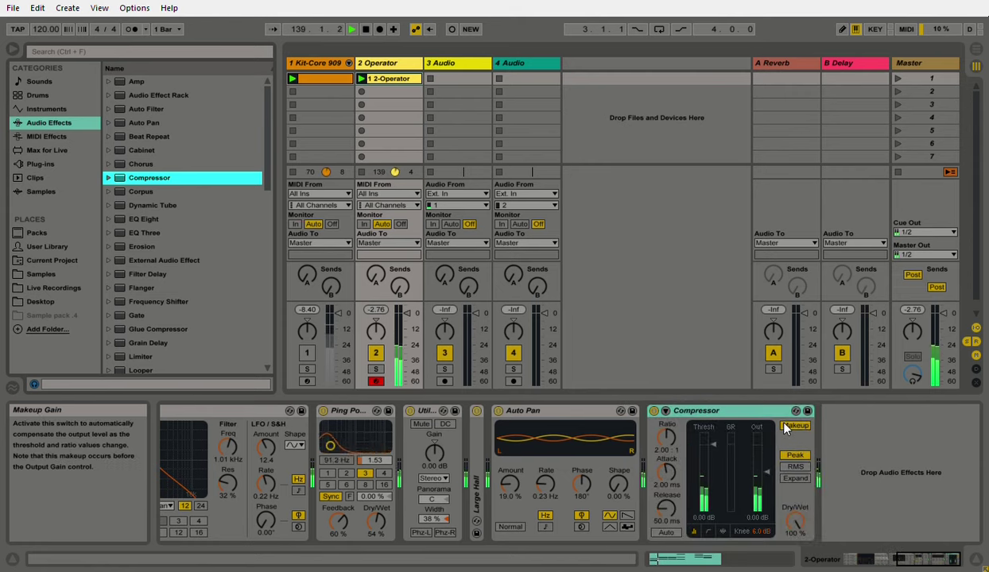
{"action": "left_click_drag", "start_coordinate": [689, 434], "coordinate": [689, 469]}
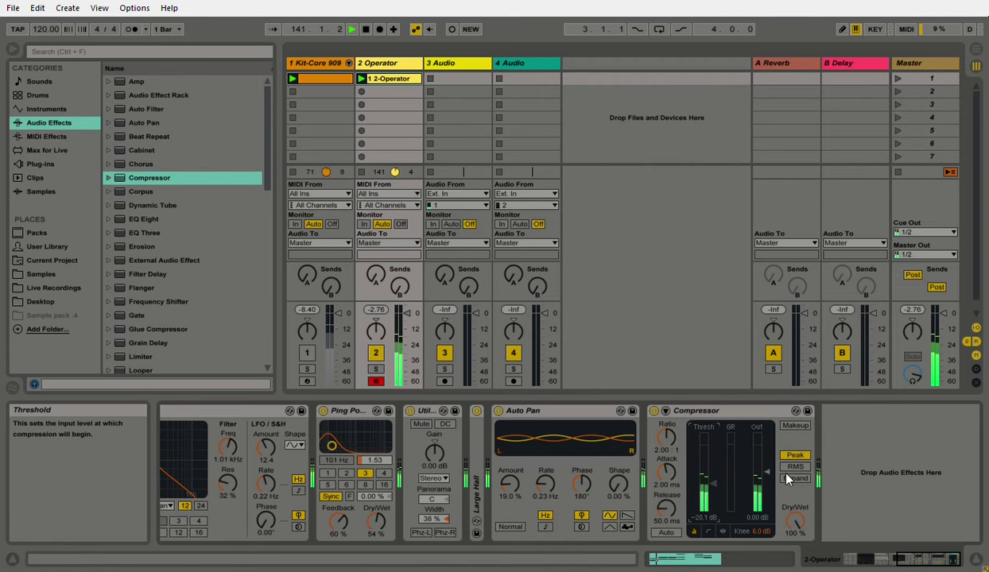
{"action": "left_click_drag", "start_coordinate": [747, 457], "coordinate": [747, 445]}
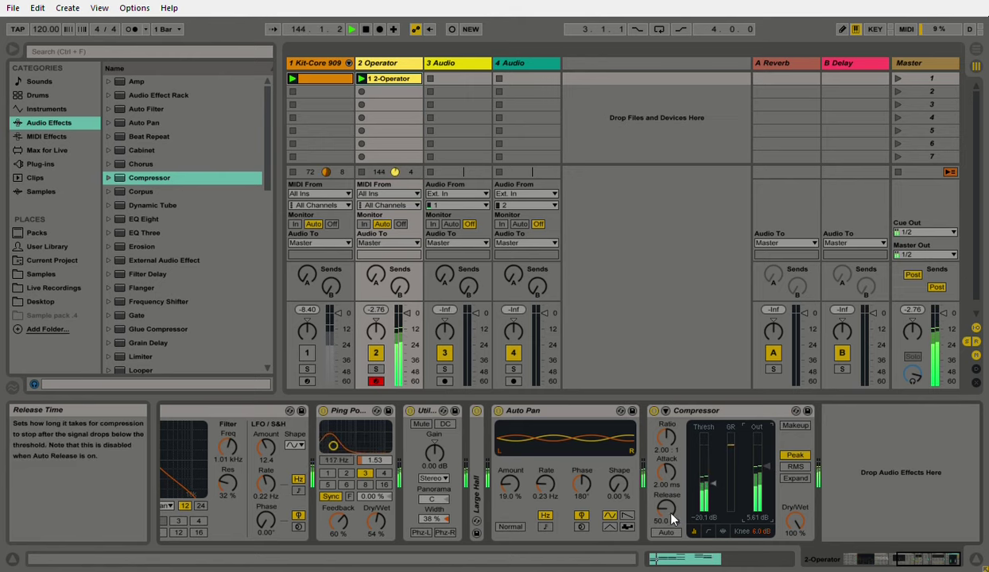
{"action": "left_click_drag", "start_coordinate": [666, 507], "coordinate": [666, 496]}
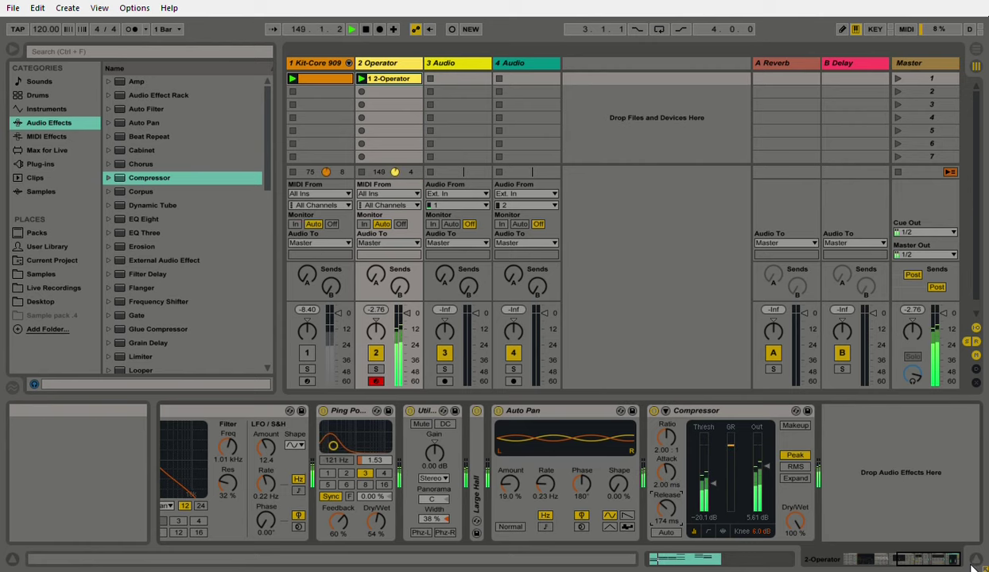
- Reduce Auto Filter's resonance to 11% and show the oscillator A settings in Operator
{"action": "left_click_drag", "start_coordinate": [930, 563], "coordinate": [829, 559]}
{"action": "left_click_drag", "start_coordinate": [639, 483], "coordinate": [639, 504]}
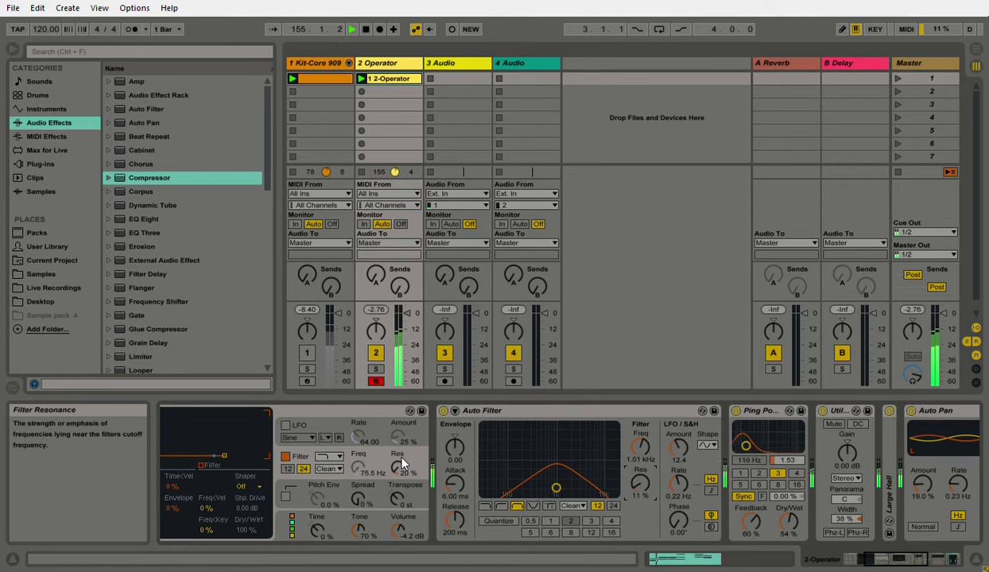
{"action": "left_click", "coordinate": [875, 561]}
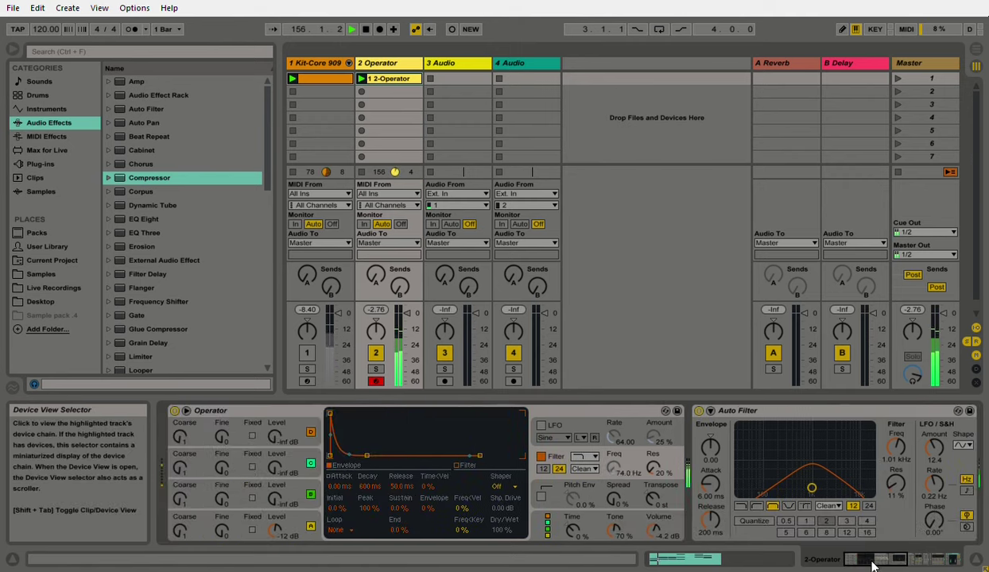
{"action": "left_click", "coordinate": [296, 515]}
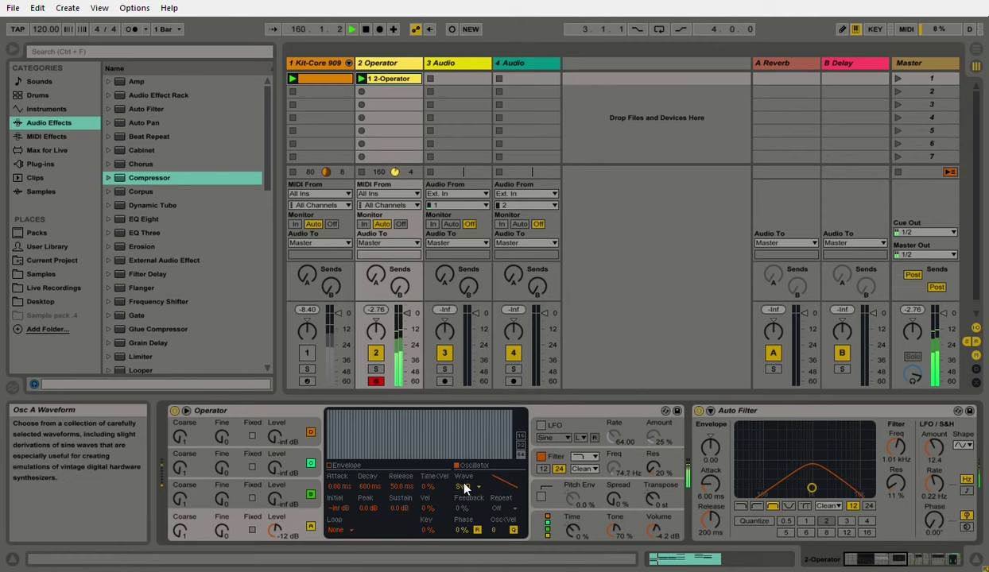
- Unlink the drum clip's envelope for MFA Follower's Fall and shorten its loop to end at 2.2
{"action": "left_click", "coordinate": [310, 61]}
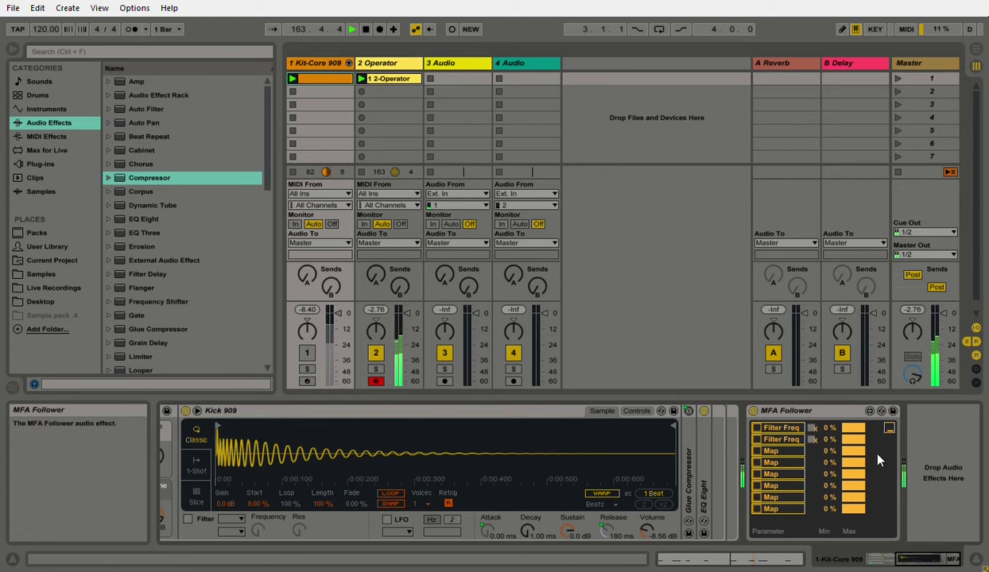
{"action": "left_click", "coordinate": [888, 428]}
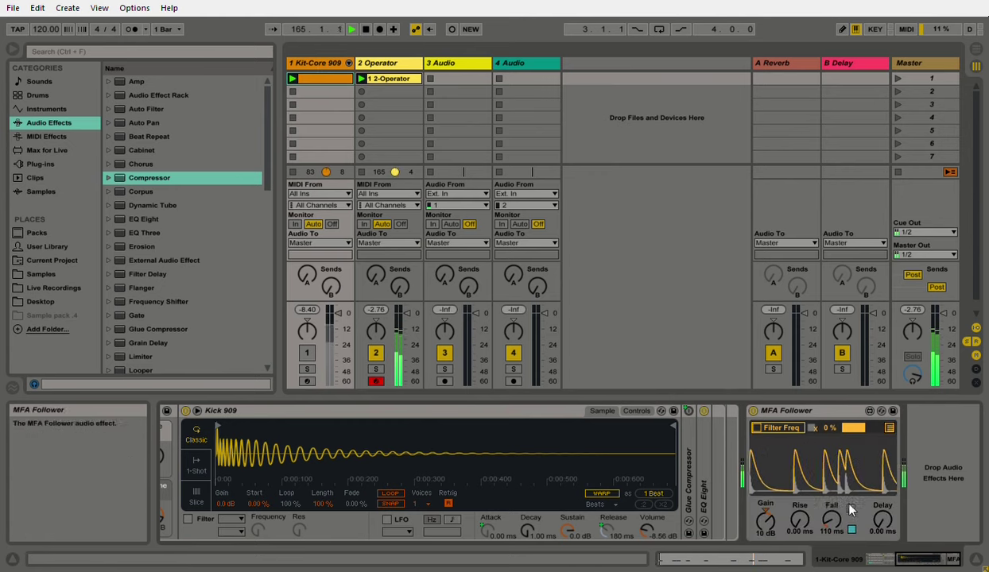
{"action": "left_click", "coordinate": [321, 77]}
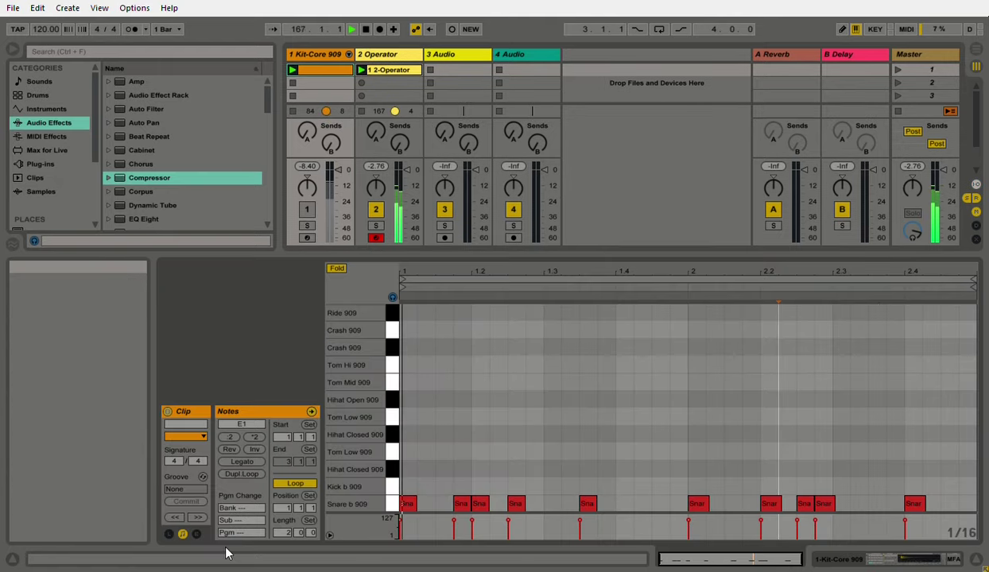
{"action": "left_click", "coordinate": [197, 535]}
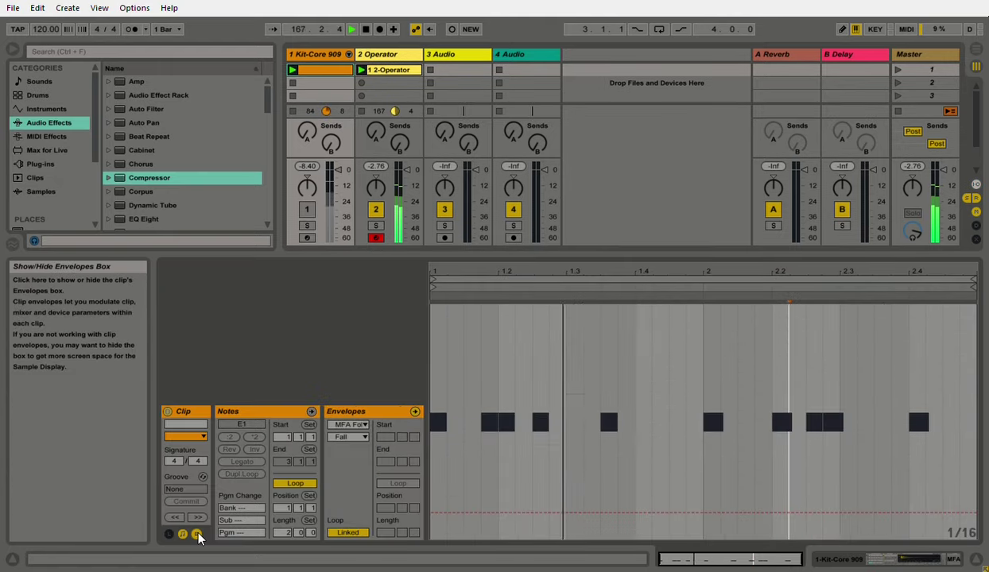
{"action": "left_click", "coordinate": [350, 533]}
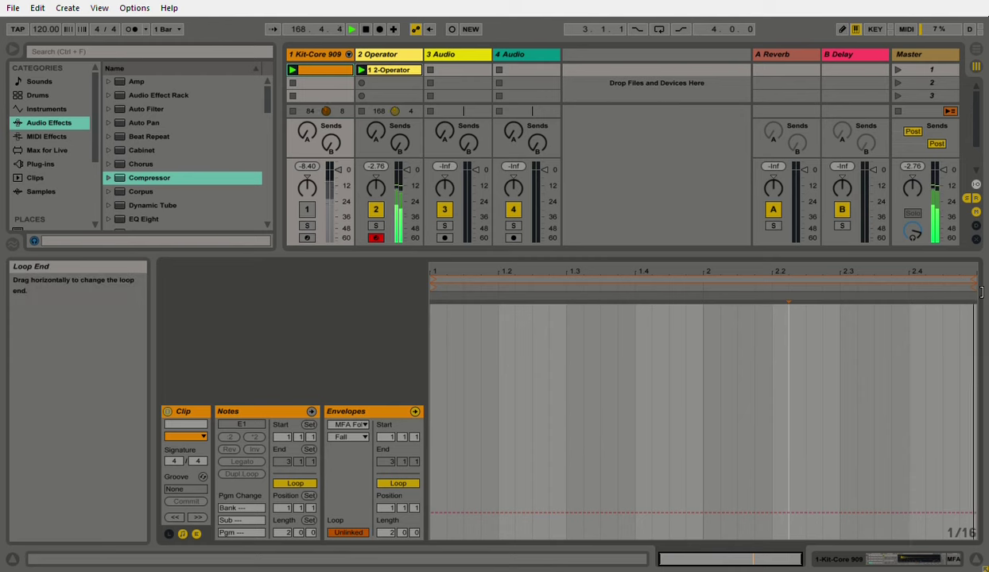
{"action": "left_click_drag", "start_coordinate": [980, 293], "coordinate": [772, 286]}
- Draw a smooth hump in the Fall envelope from about 1.2 to 2.2 and duplicate the envelope loop
{"action": "key", "text": "b"}
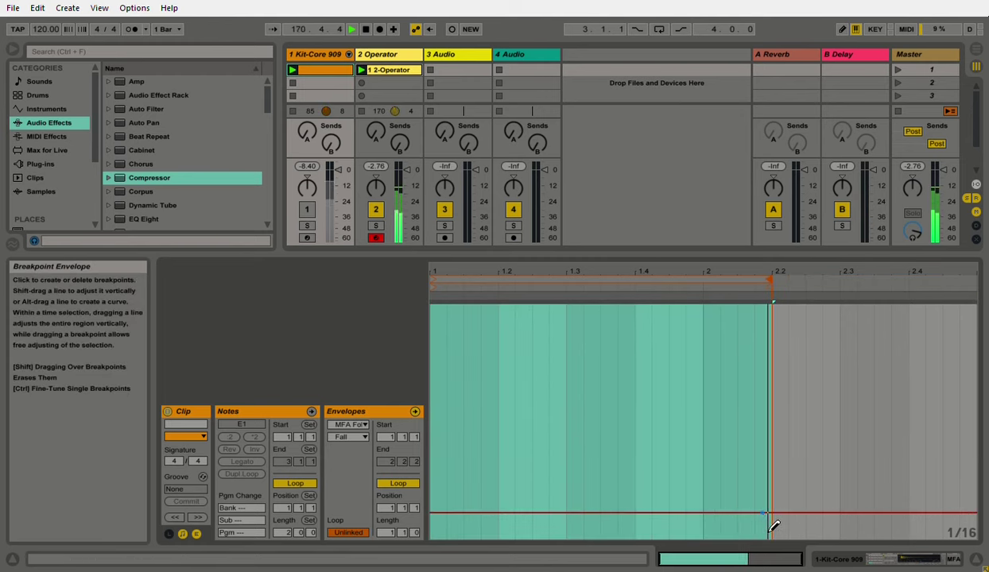
{"action": "mouse_move", "coordinate": [779, 526]}
{"action": "left_mouse_down"}
{"action": "mouse_move", "coordinate": [704, 493]}
{"action": "mouse_move", "coordinate": [648, 491]}
{"action": "mouse_move", "coordinate": [582, 500]}
{"action": "mouse_move", "coordinate": [523, 526]}
{"action": "left_mouse_up"}
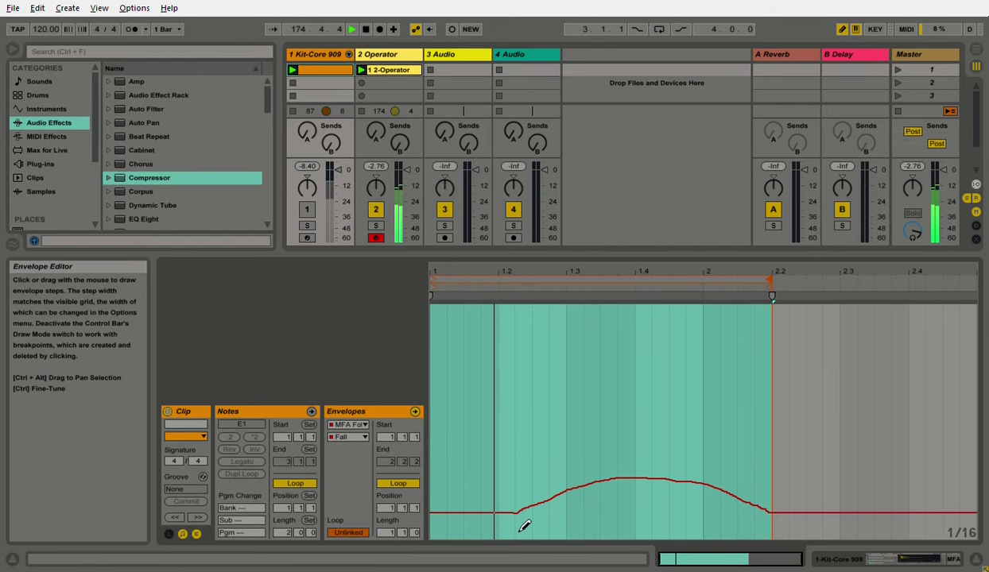
{"action": "left_click", "coordinate": [589, 280]}
{"action": "key", "text": "ctrl+d"}
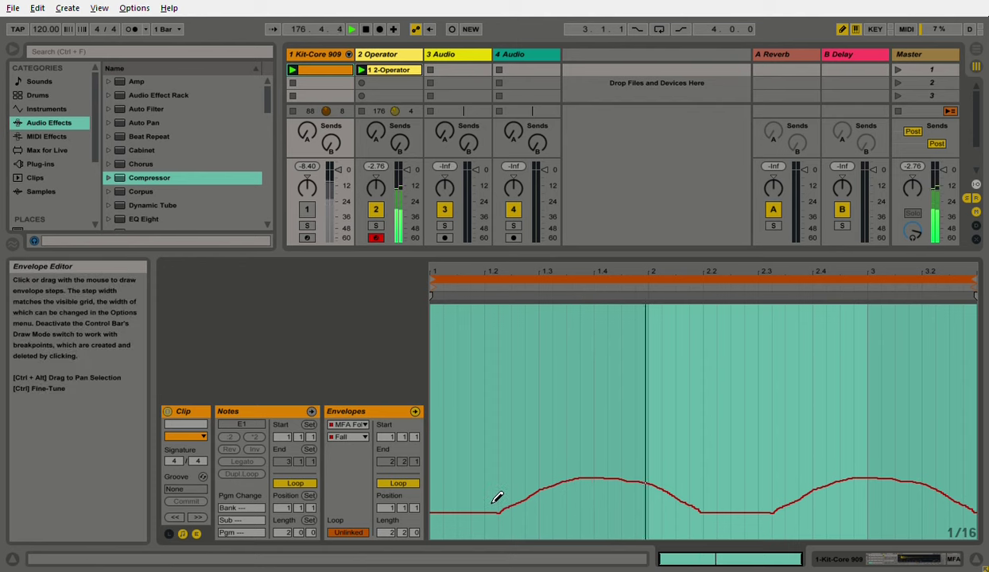
- Flatten the first hump in the Fall envelope by duplicating its flat section from 1.1 to 1.2 four times
{"action": "key", "text": "b"}
{"action": "key", "text": "ctrl+a"}
{"action": "left_click_drag", "start_coordinate": [488, 490], "coordinate": [438, 485]}
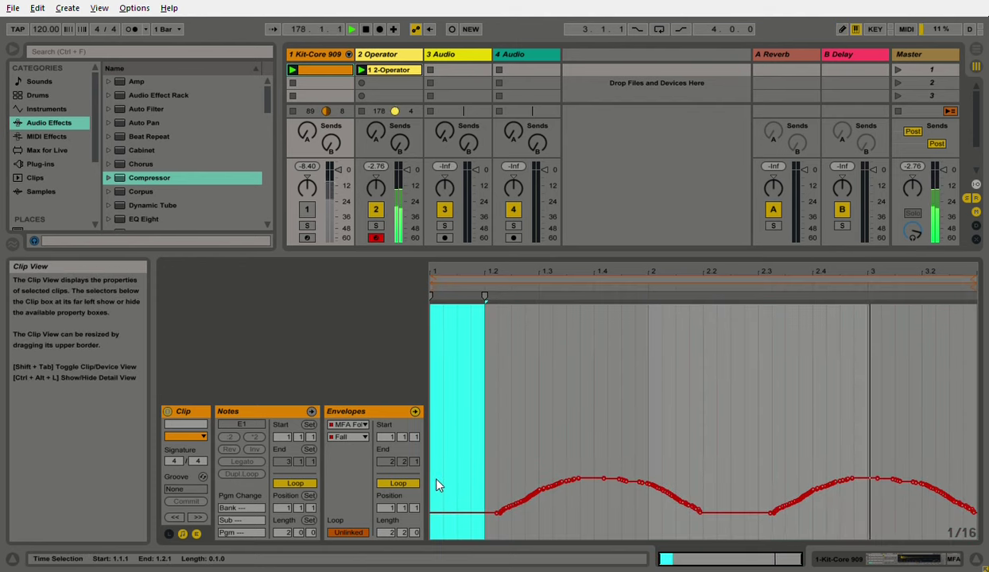
{"action": "key", "text": "ctrl+d"}
{"action": "key", "text": "ctrl+d"}
{"action": "key", "text": "ctrl+d"}
{"action": "key", "text": "ctrl+d"}
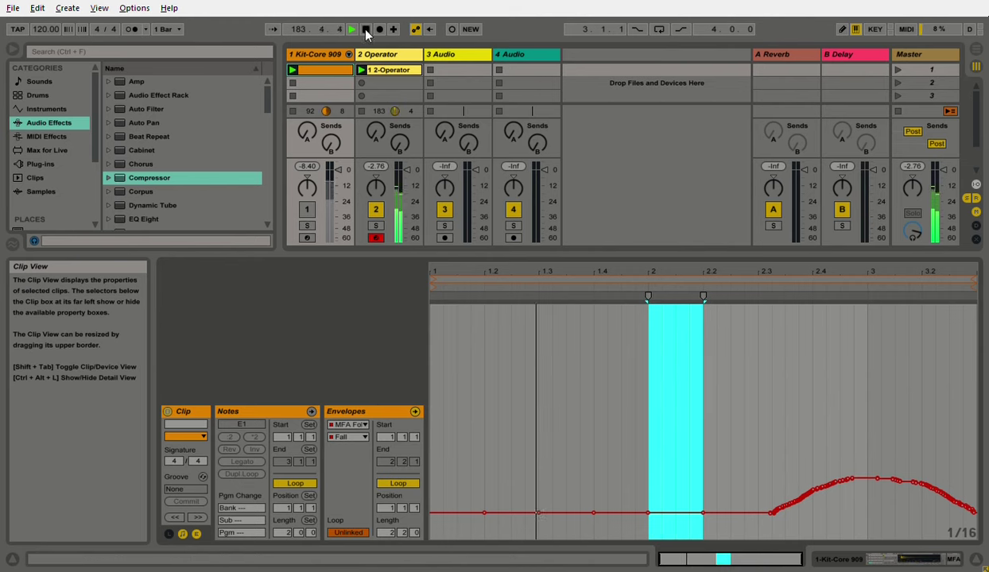
- Show the drum clip's notes and move the snare note at 1.3.3 up to Kick b 909
{"action": "left_click", "coordinate": [318, 54]}
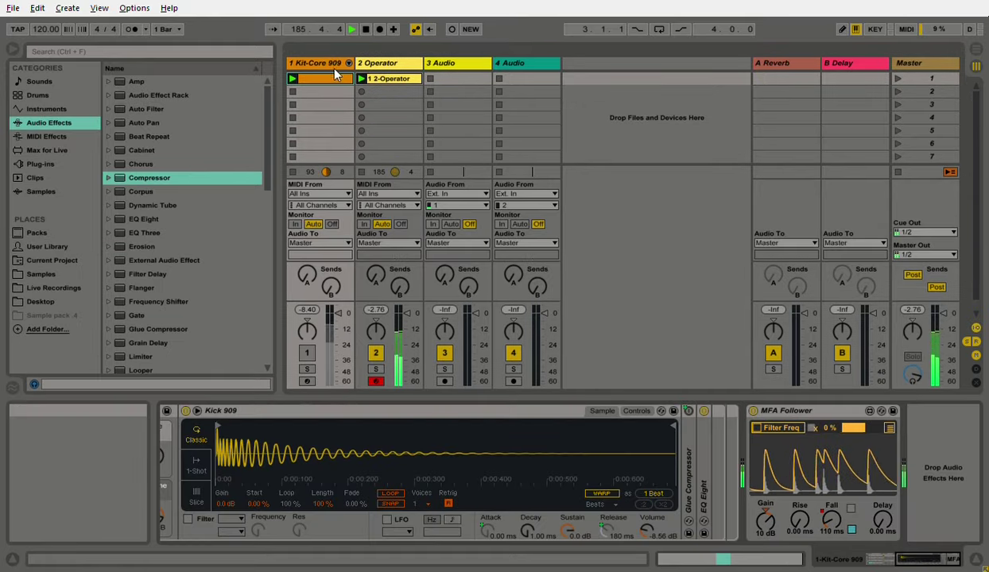
{"action": "left_click", "coordinate": [338, 82]}
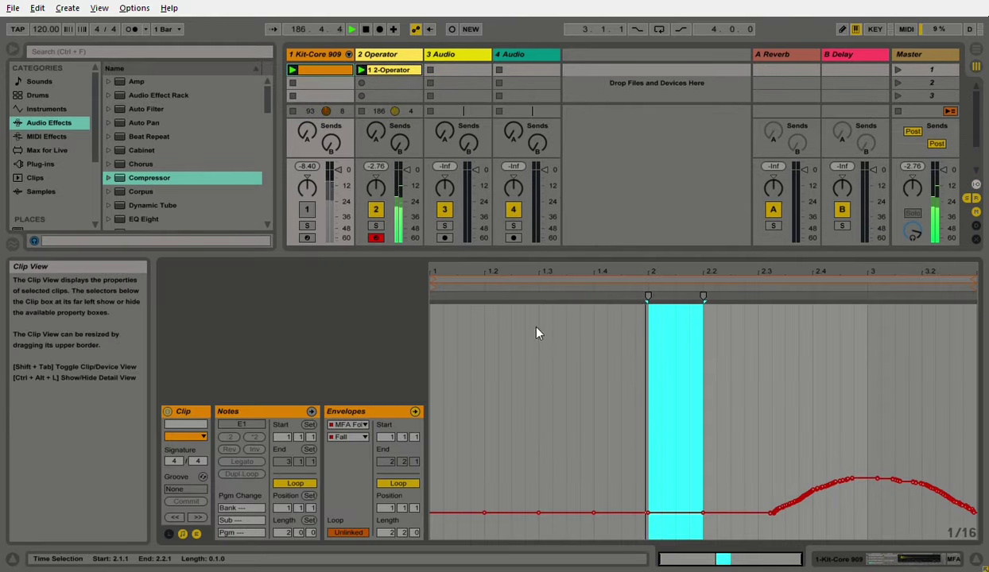
{"action": "left_click", "coordinate": [411, 413]}
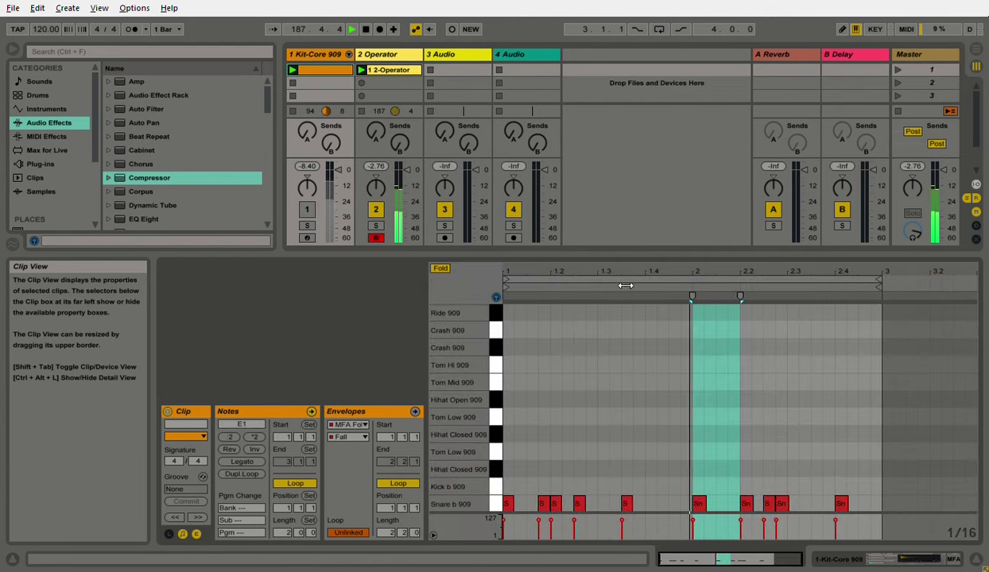
{"action": "left_click_drag", "start_coordinate": [607, 442], "coordinate": [644, 511]}
{"action": "key", "text": "Up"}
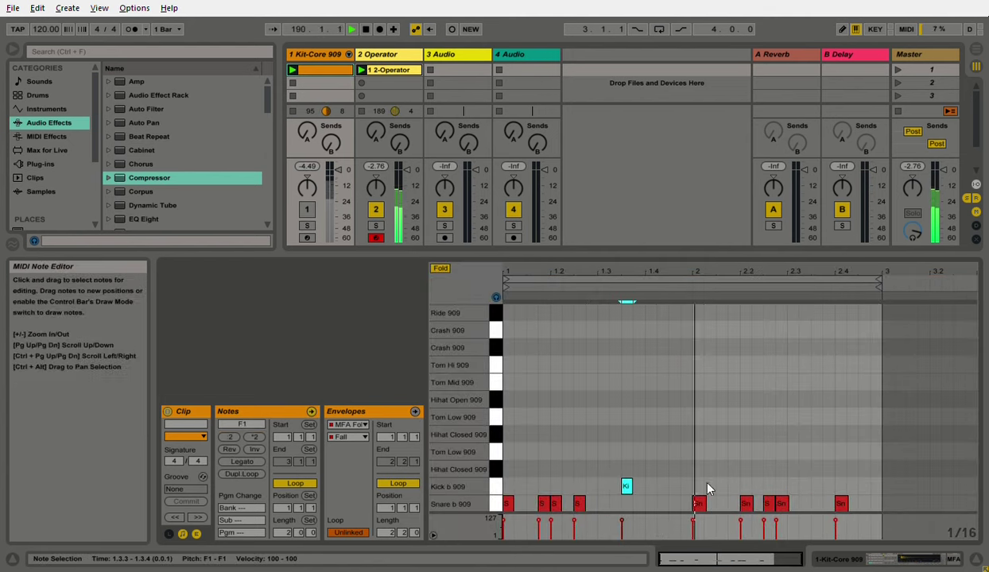
- Duplicate the drum clip's two-bar loop and move the copied kick note at 3.3.3 down to Snare b 909
{"action": "left_click", "coordinate": [668, 282]}
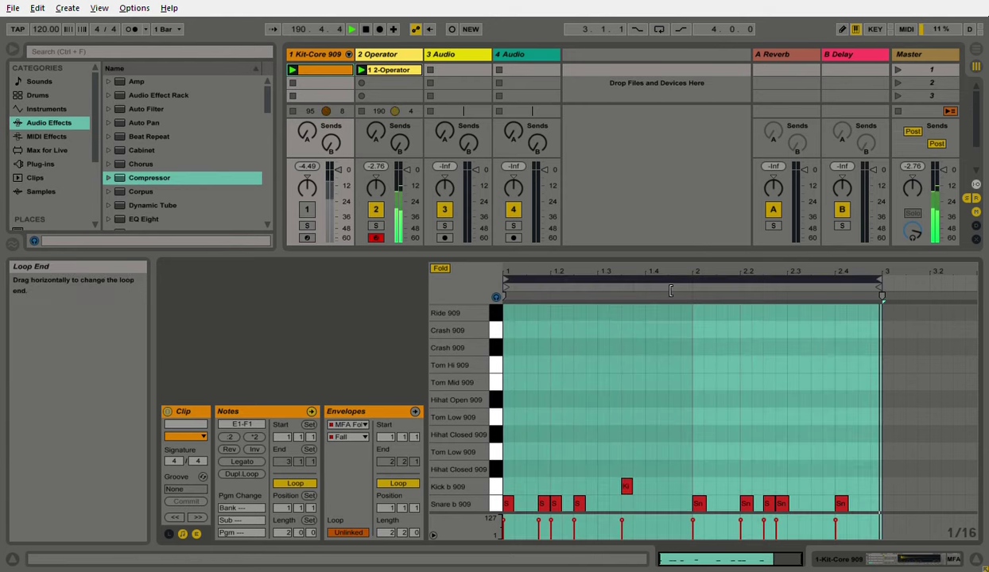
{"action": "key", "text": "ctrl+d"}
{"action": "left_click_drag", "start_coordinate": [802, 470], "coordinate": [820, 488]}
{"action": "key", "text": "Down"}
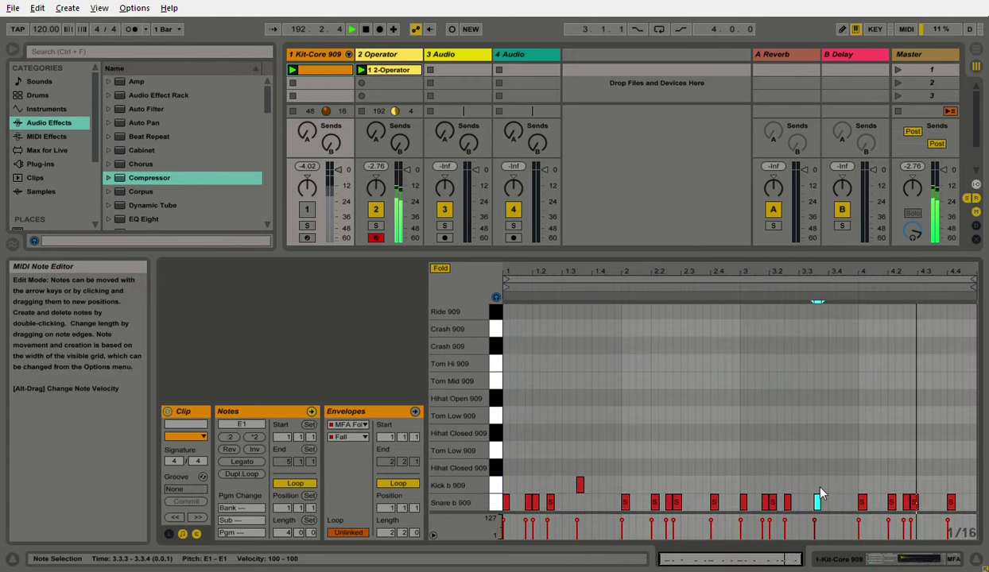
- Move the snare note at 3.1.4 up three rows to the Tom Low 909 on G1
{"action": "left_click", "coordinate": [767, 507]}
{"action": "key", "text": "Up"}
{"action": "key", "text": "Up"}
{"action": "key", "text": "Up"}
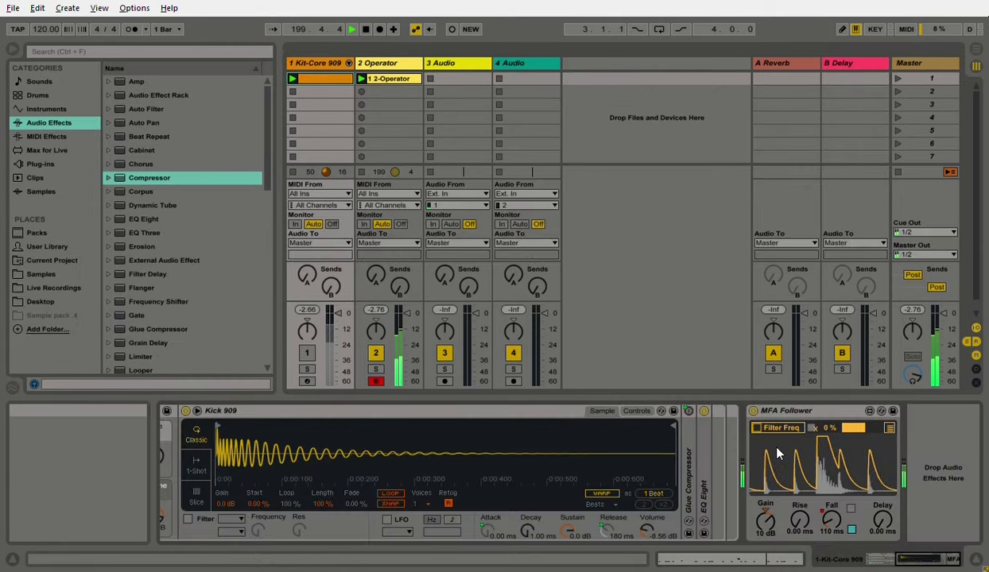
- Try MFA Follower's Hold by switching it on and off several times while the drum clip plays
{"action": "mouse_move", "coordinate": [883, 521]}
{"action": "left_mouse_down"}
{"action": "mouse_move", "coordinate": [882, 464]}
{"action": "mouse_move", "coordinate": [882, 522]}
{"action": "left_mouse_up"}
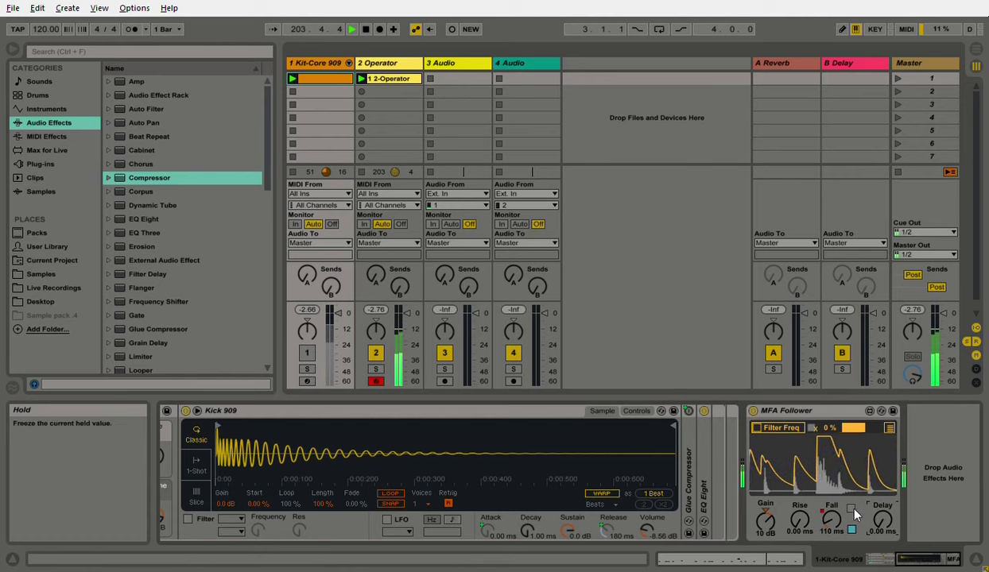
{"action": "left_click", "coordinate": [851, 508]}
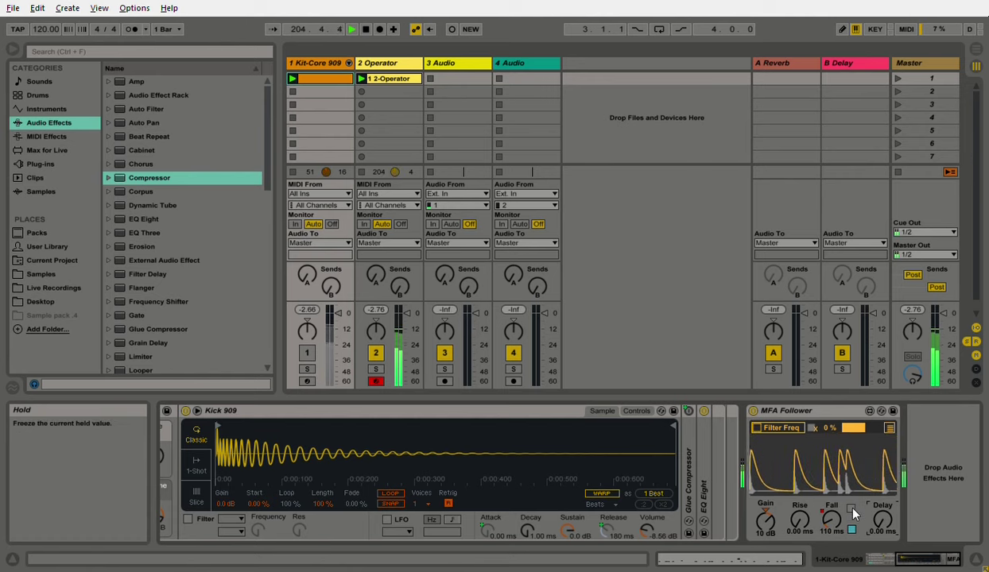
{"action": "left_click", "coordinate": [852, 510]}
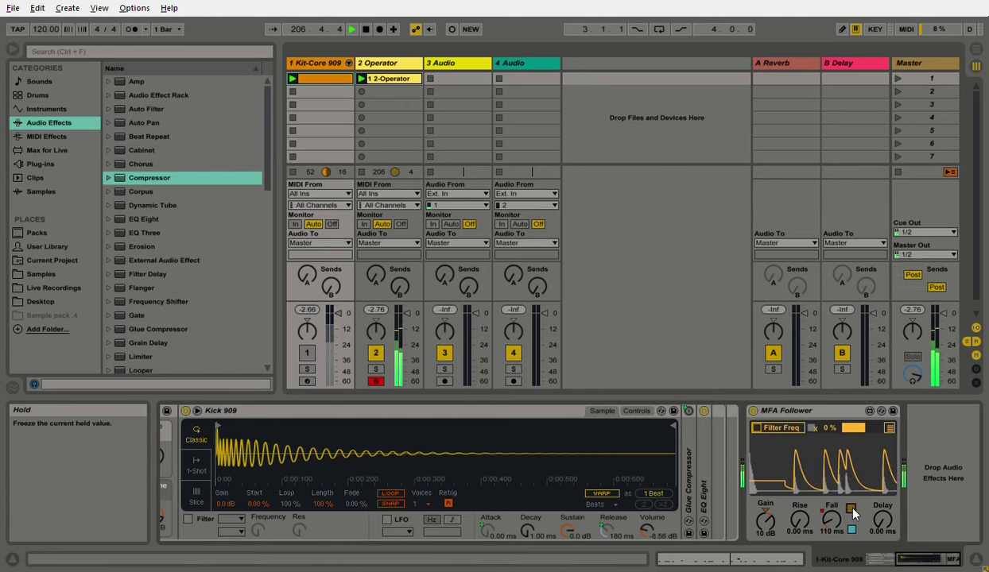
{"action": "left_click", "coordinate": [851, 509]}
{"action": "left_click", "coordinate": [852, 509]}
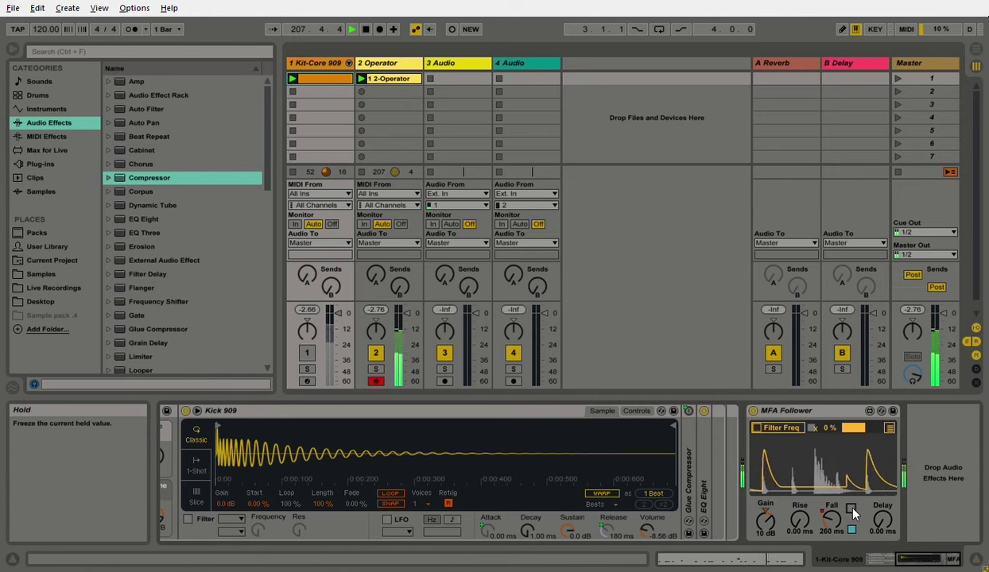
{"action": "left_click", "coordinate": [853, 510]}
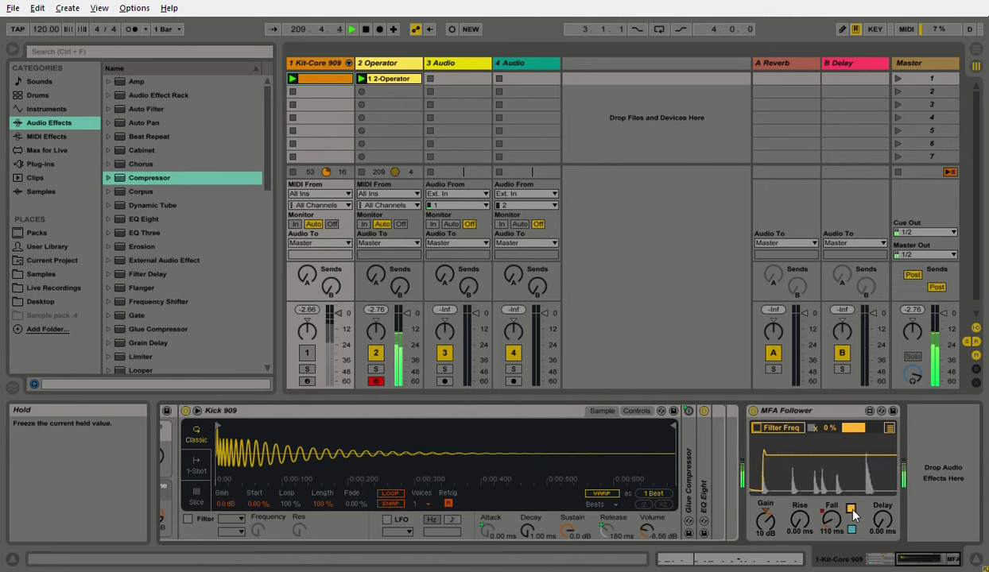
{"action": "left_click", "coordinate": [850, 509]}
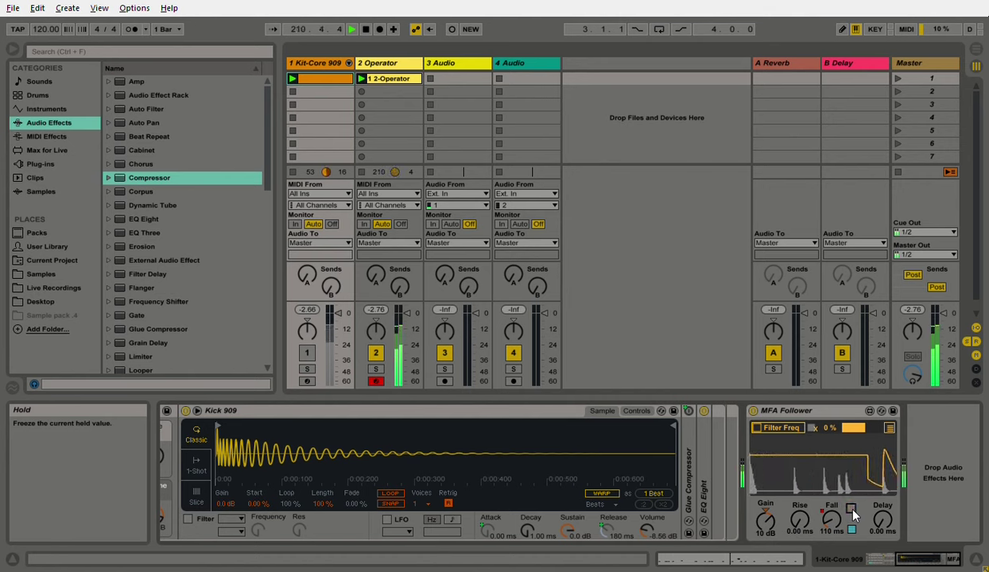
- Show the drum clip's Freeze envelope for MFA Follower and draw an on block from 2 to 2.3
{"action": "double_click", "coordinate": [317, 83]}
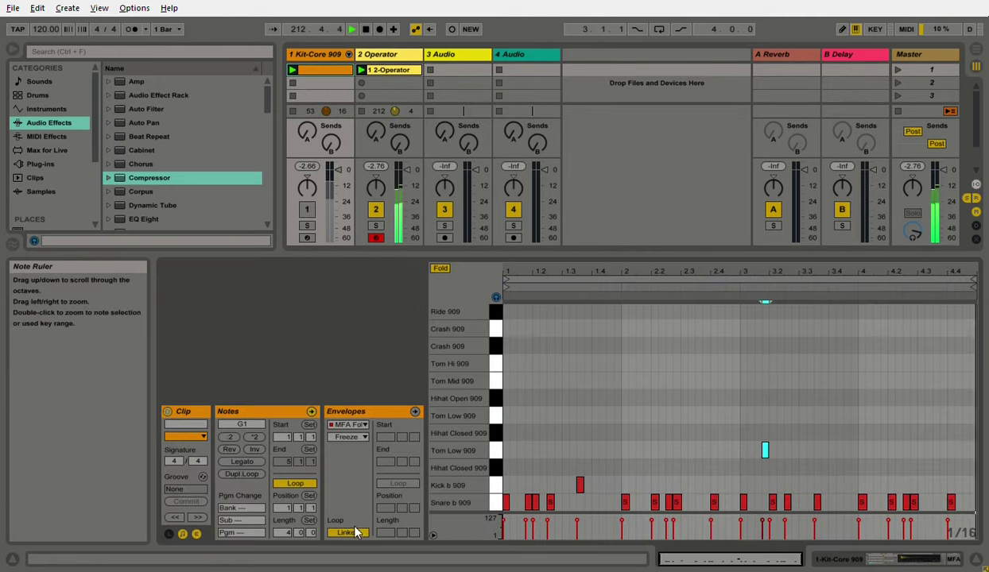
{"action": "left_click", "coordinate": [415, 411]}
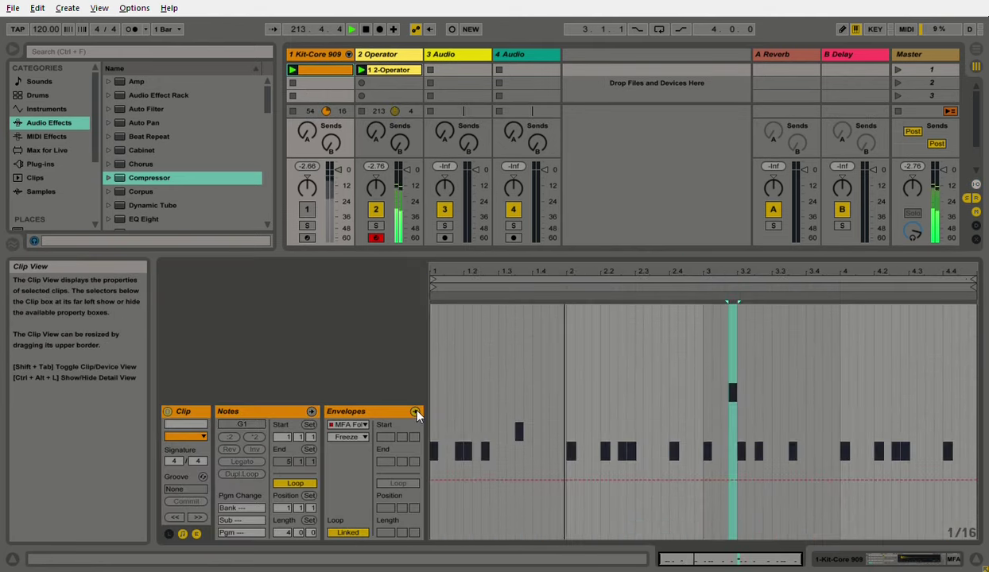
{"action": "key", "text": "b"}
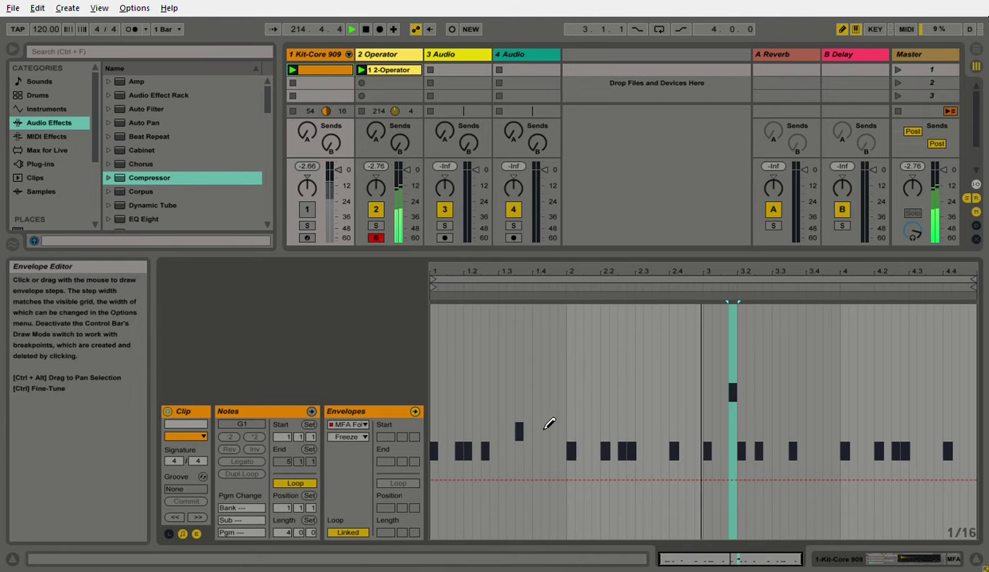
{"action": "left_click", "coordinate": [572, 433]}
{"action": "mouse_move", "coordinate": [583, 429]}
{"action": "left_mouse_down"}
{"action": "mouse_move", "coordinate": [649, 403]}
{"action": "mouse_move", "coordinate": [616, 411]}
{"action": "mouse_move", "coordinate": [642, 464]}
{"action": "mouse_move", "coordinate": [635, 422]}
{"action": "left_mouse_up"}
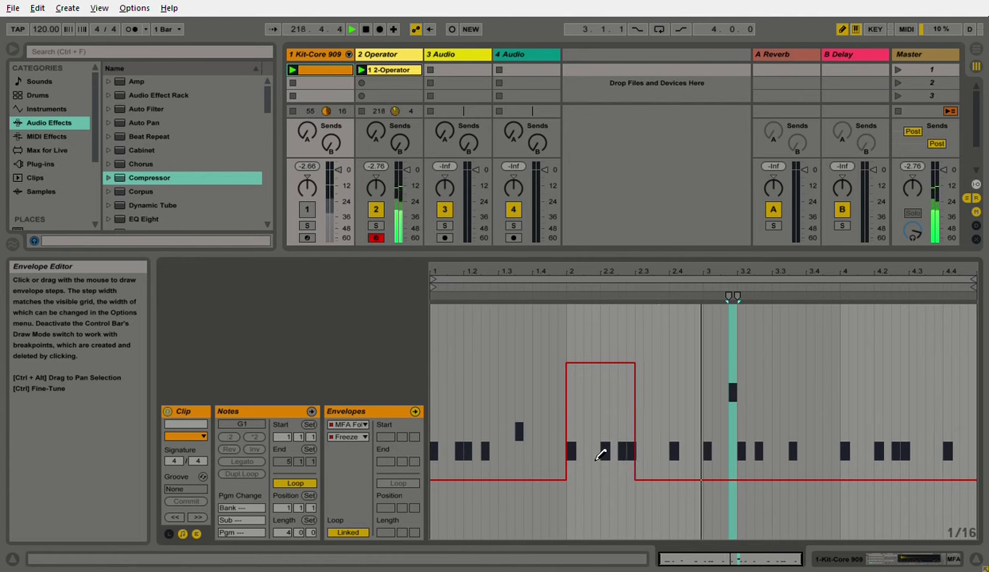
- Replace the Freeze envelope's block with on blocks from about 1.4.2 to 2 and from 3.1.2 to 3.3.2
{"action": "left_click_drag", "start_coordinate": [527, 374], "coordinate": [574, 380]}
{"action": "left_click_drag", "start_coordinate": [580, 488], "coordinate": [647, 492]}
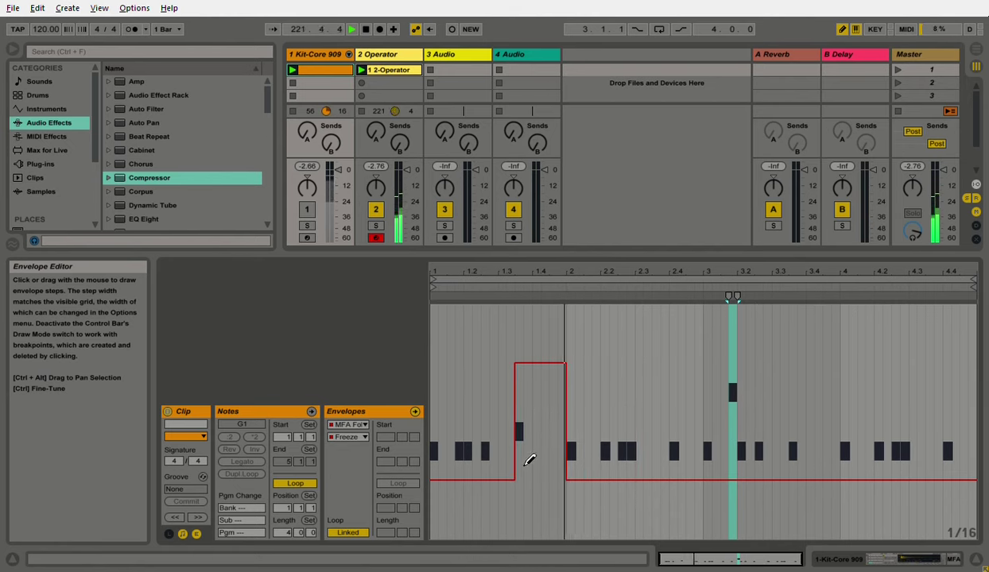
{"action": "mouse_move", "coordinate": [535, 462]}
{"action": "left_mouse_down"}
{"action": "mouse_move", "coordinate": [540, 481]}
{"action": "mouse_move", "coordinate": [530, 496]}
{"action": "left_mouse_up"}
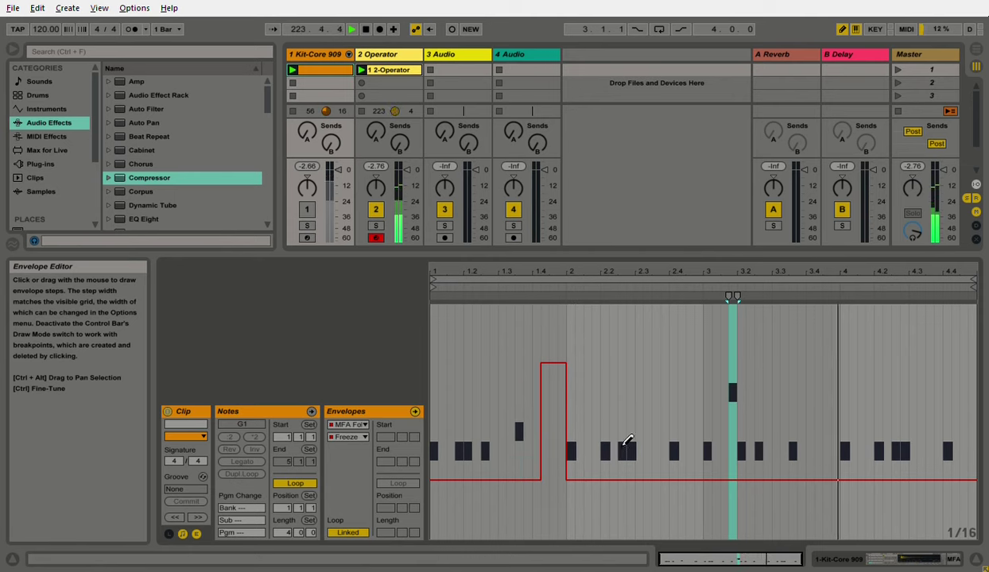
{"action": "left_click_drag", "start_coordinate": [713, 396], "coordinate": [783, 380]}
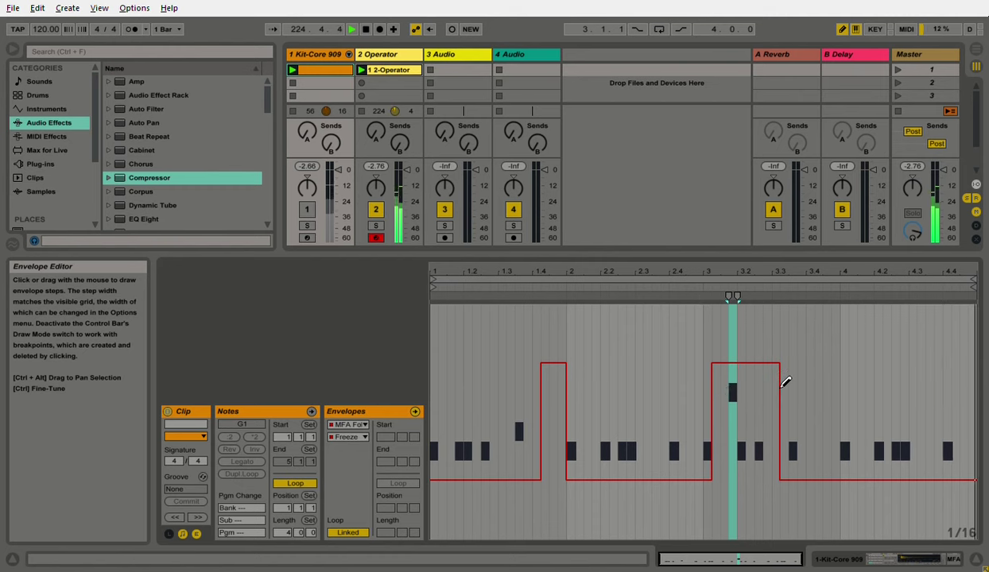
- Unlink the Freeze envelope, shorten its loop to three bars and redraw bar 3 with on blocks at 3.1.2–3.2 and 3.4–4
{"action": "left_click", "coordinate": [353, 533]}
{"action": "left_click_drag", "start_coordinate": [983, 293], "coordinate": [840, 295]}
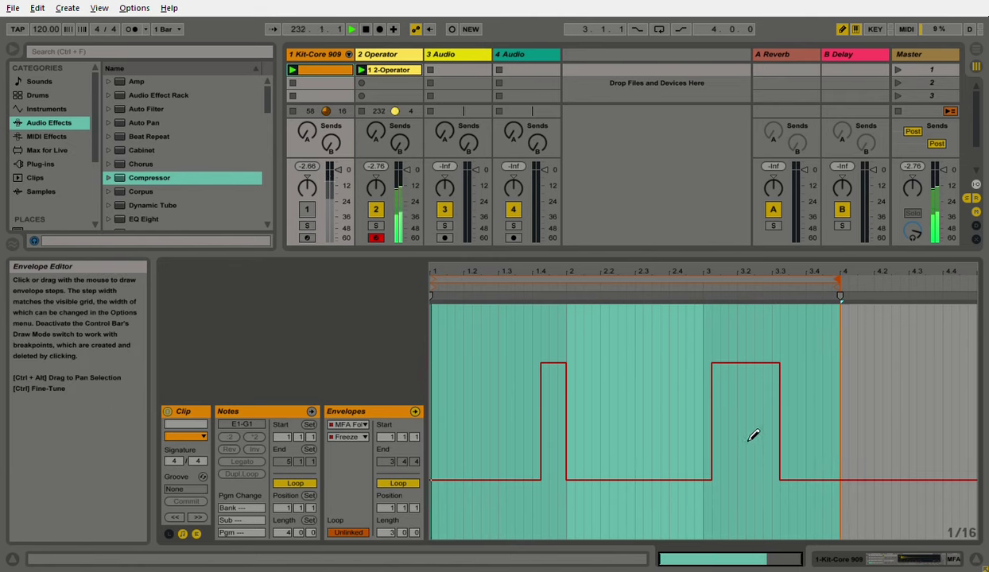
{"action": "left_click_drag", "start_coordinate": [742, 454], "coordinate": [781, 468]}
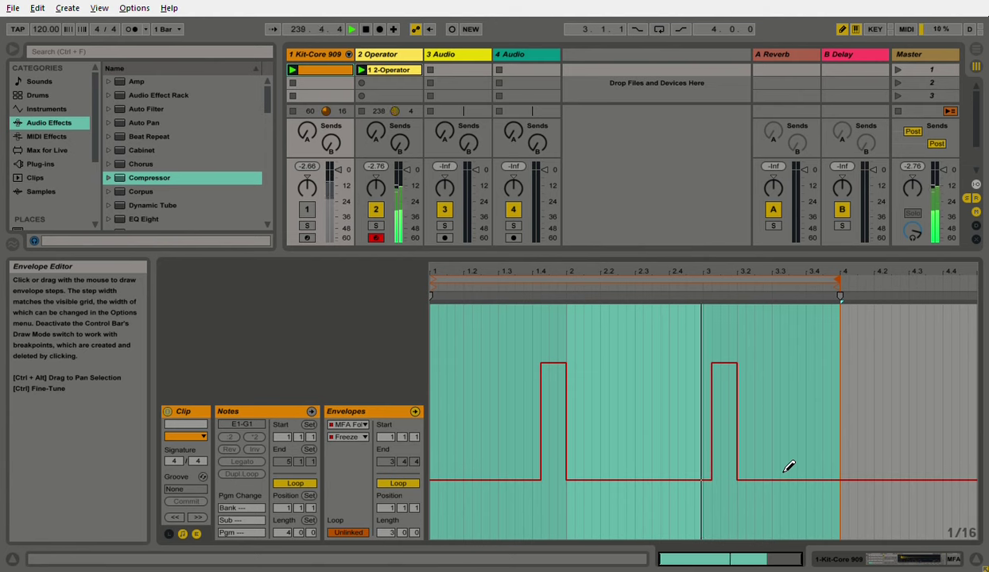
{"action": "left_click", "coordinate": [819, 385]}
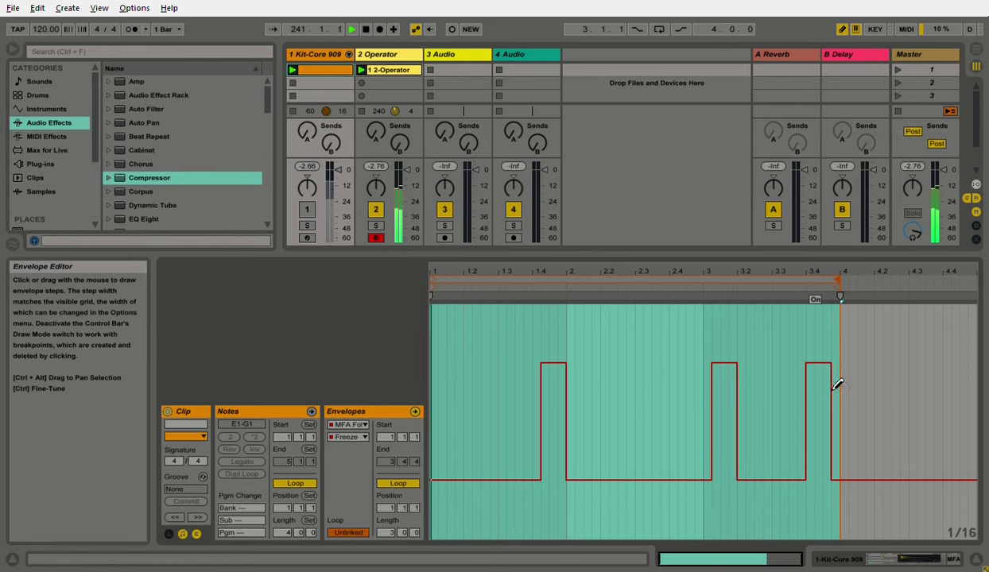
{"action": "left_click", "coordinate": [836, 387]}
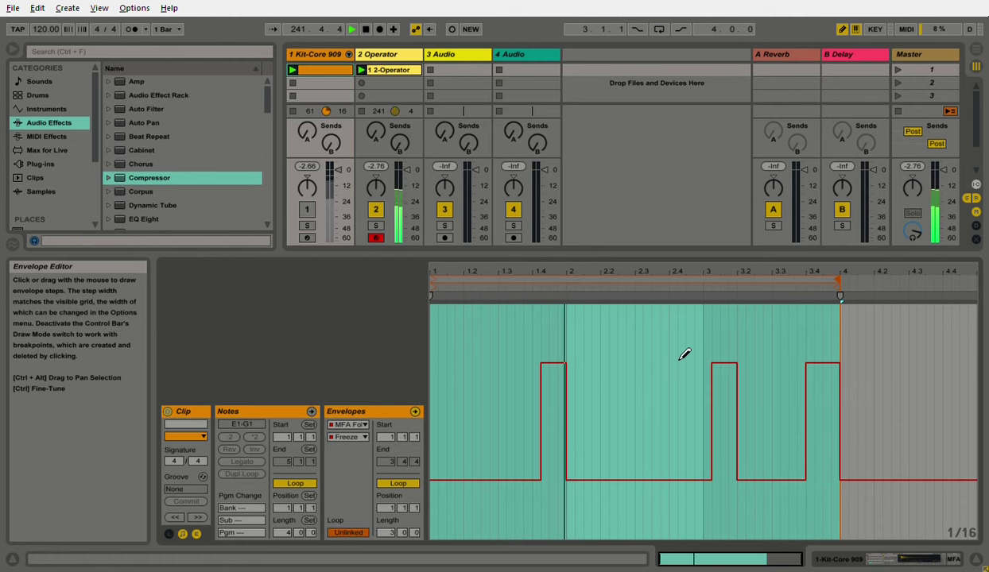
- On the Operator track, set Auto Filter's LFO phase to 174° and Utility's width to 59%
{"action": "double_click", "coordinate": [385, 54]}
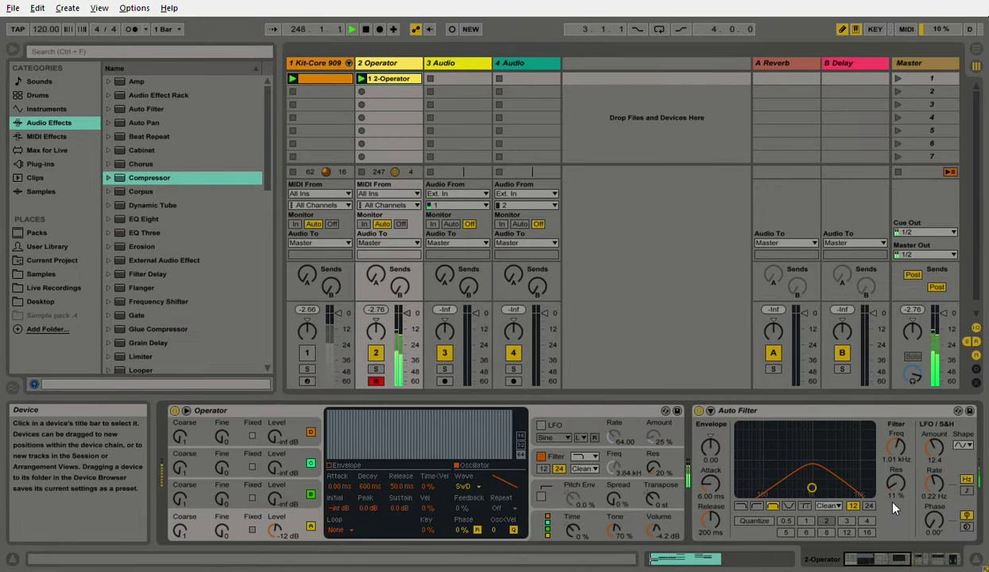
{"action": "left_click", "coordinate": [912, 559]}
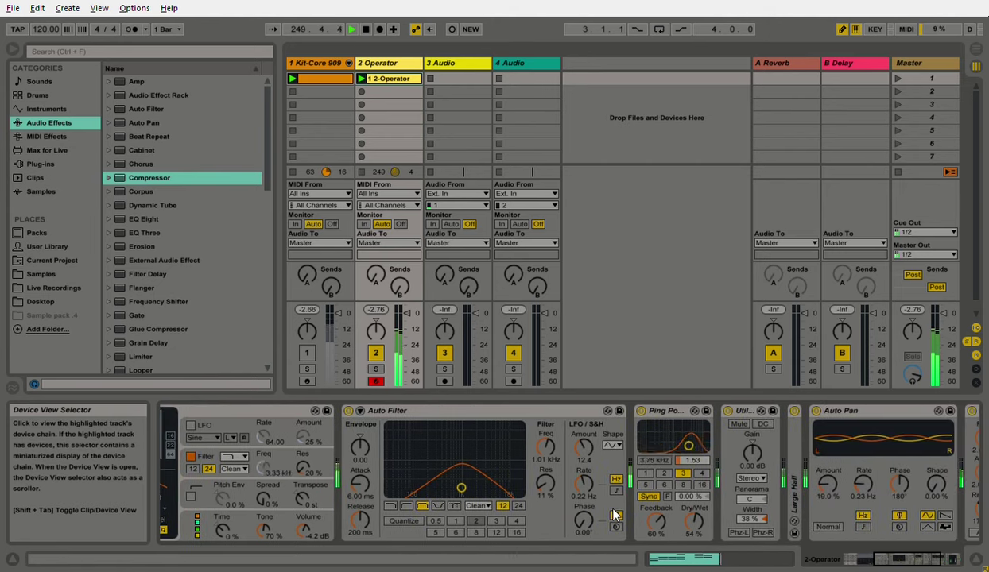
{"action": "left_click_drag", "start_coordinate": [587, 525], "coordinate": [587, 410]}
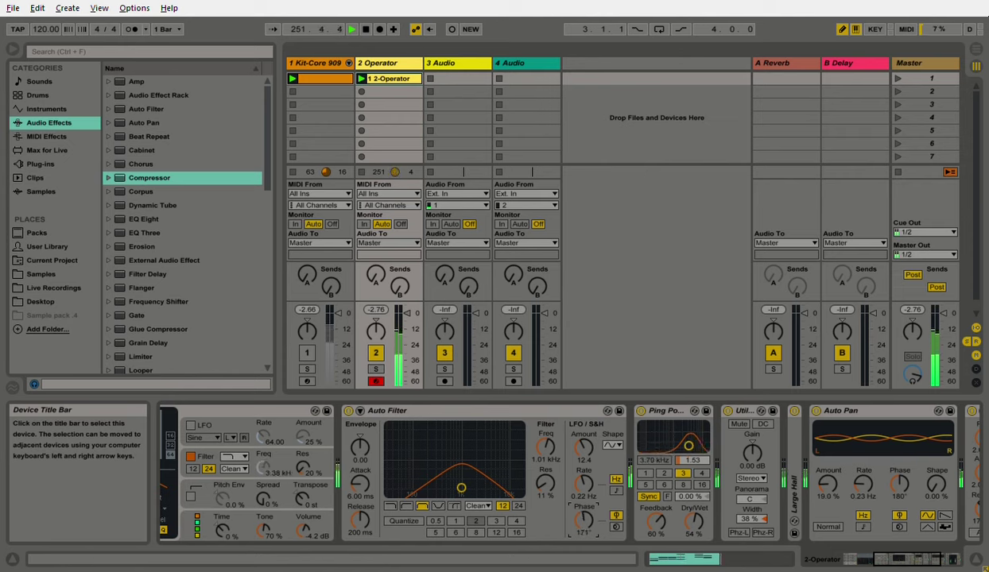
{"action": "left_click_drag", "start_coordinate": [750, 518], "coordinate": [749, 477]}
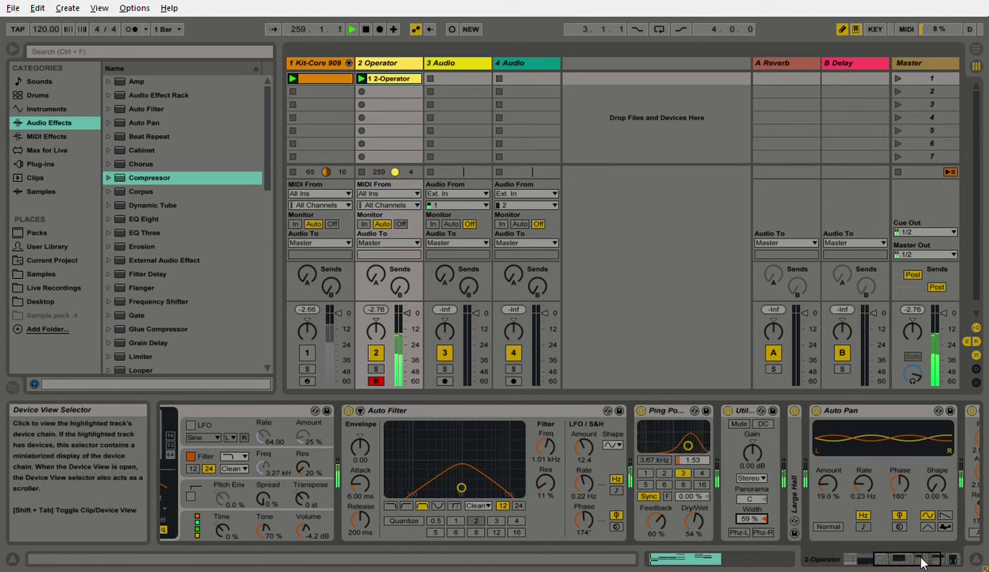
- Unfold the Large Hall reverb and lengthen its decay time to 6.83 s
{"action": "left_click", "coordinate": [946, 560]}
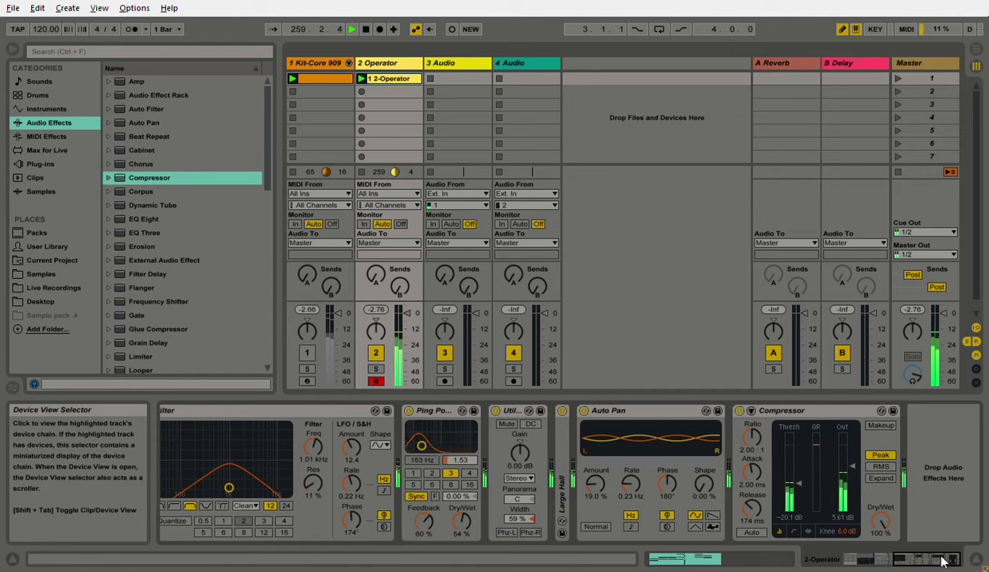
{"action": "double_click", "coordinate": [562, 469]}
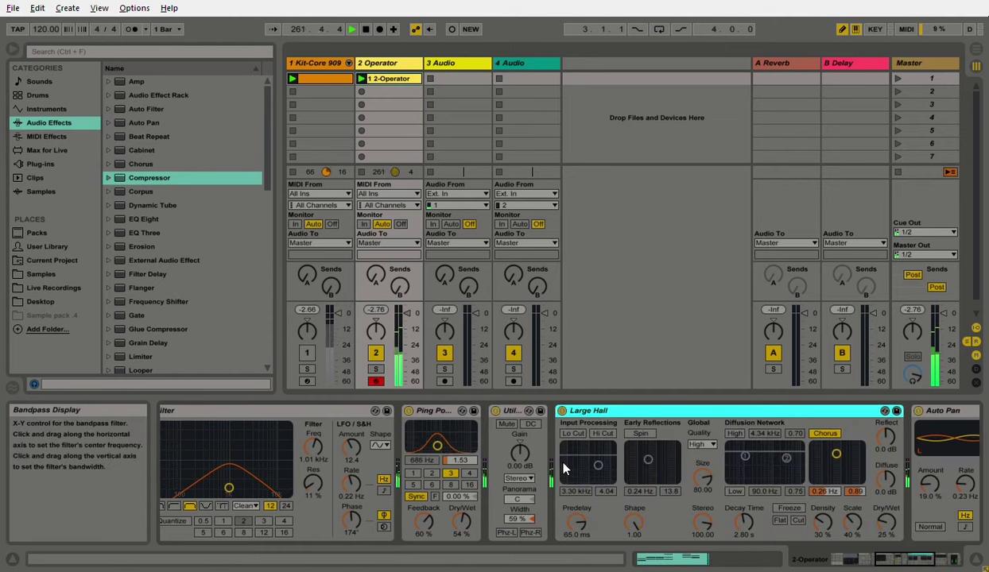
{"action": "left_click_drag", "start_coordinate": [887, 478], "coordinate": [887, 491]}
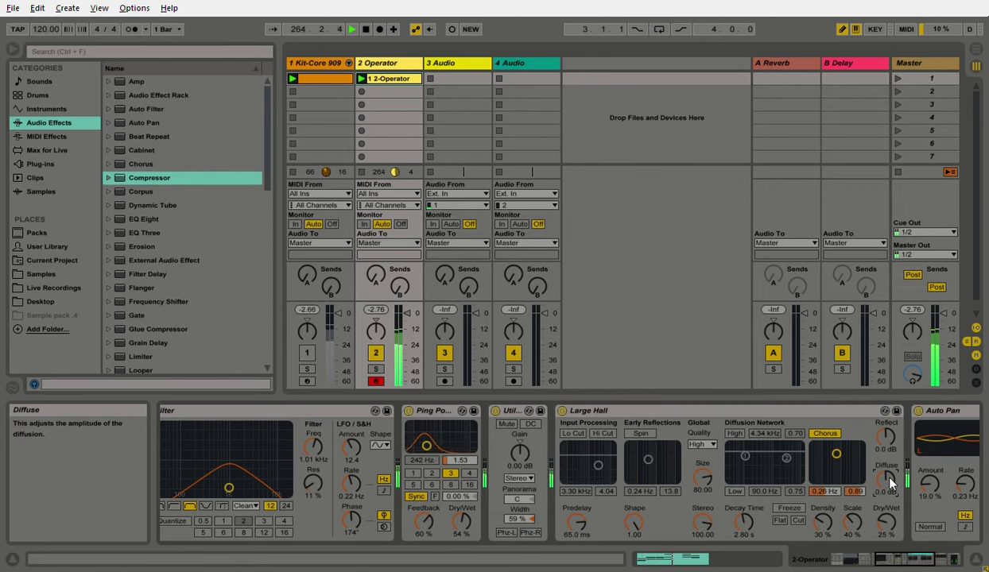
{"action": "left_click", "coordinate": [743, 520]}
{"action": "left_click_drag", "start_coordinate": [743, 521], "coordinate": [743, 501]}
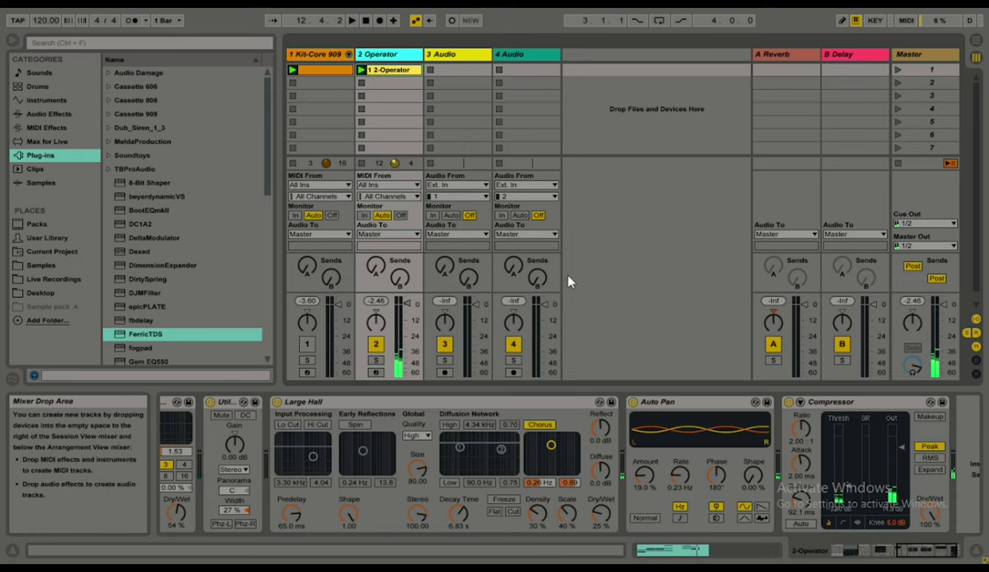
- Map the MFA Follower's third slot to the Dry/Wet of the Operator track's Large Hall reverb and start playback
{"action": "left_click", "coordinate": [298, 53]}
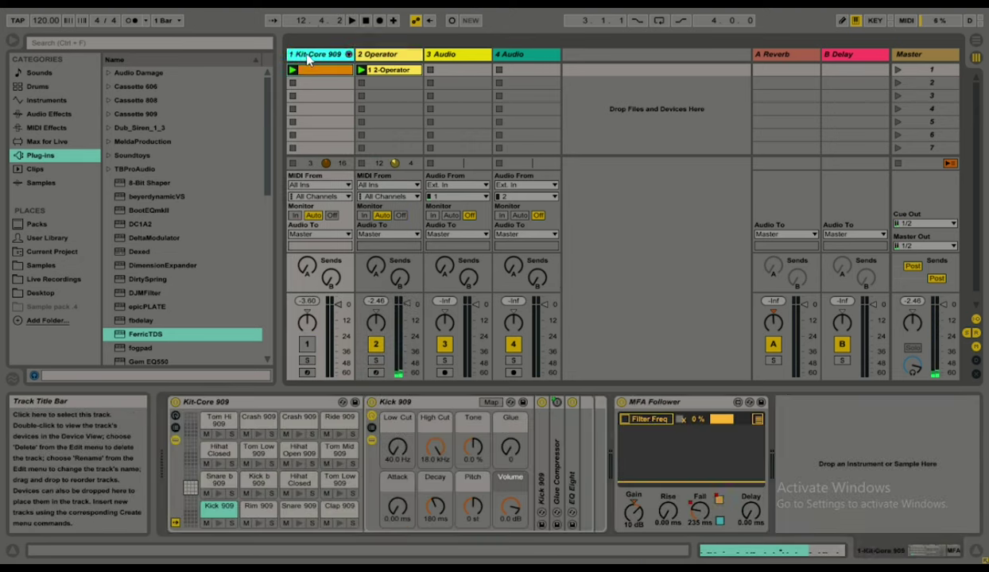
{"action": "left_click", "coordinate": [758, 420]}
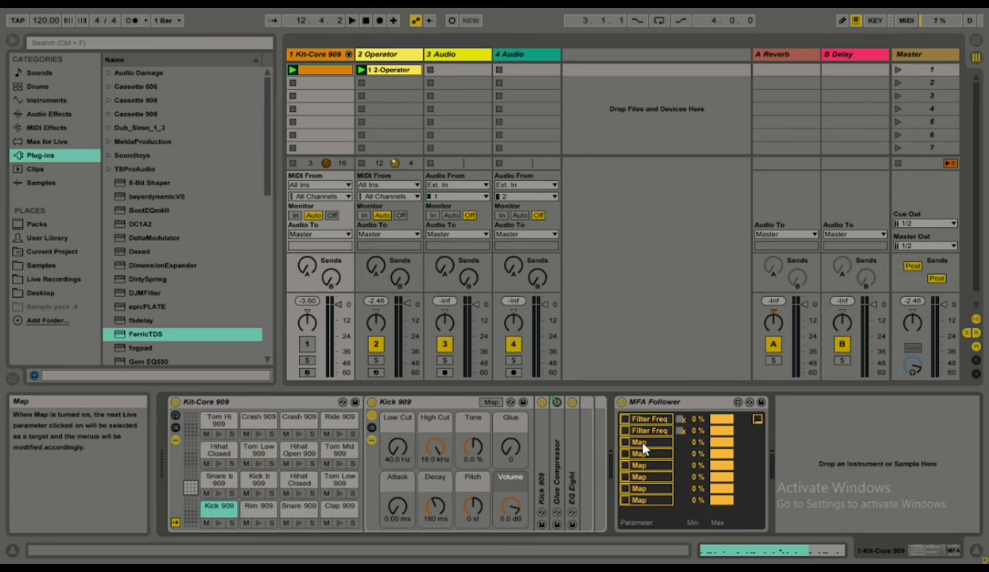
{"action": "left_click", "coordinate": [380, 54]}
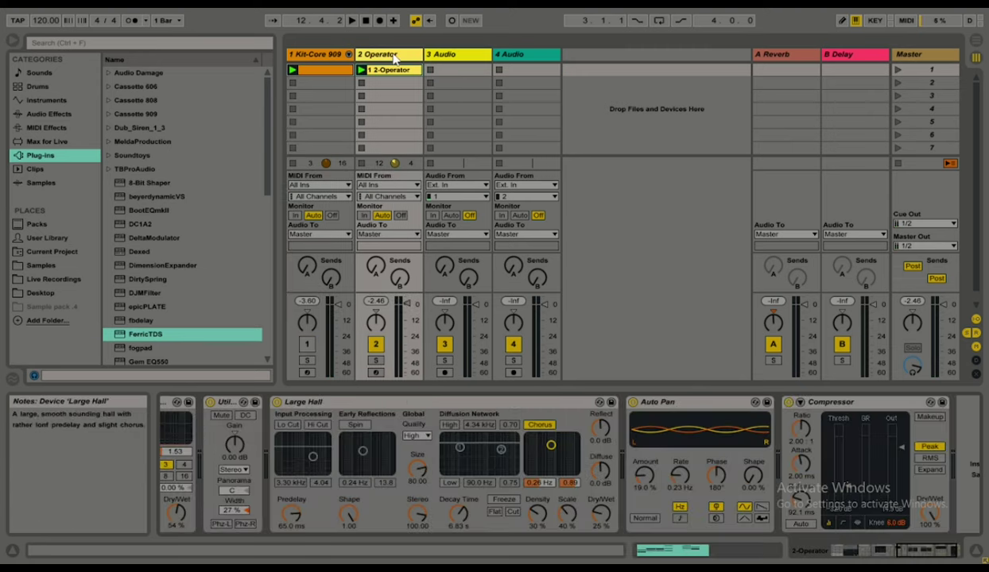
{"action": "key", "text": "space"}
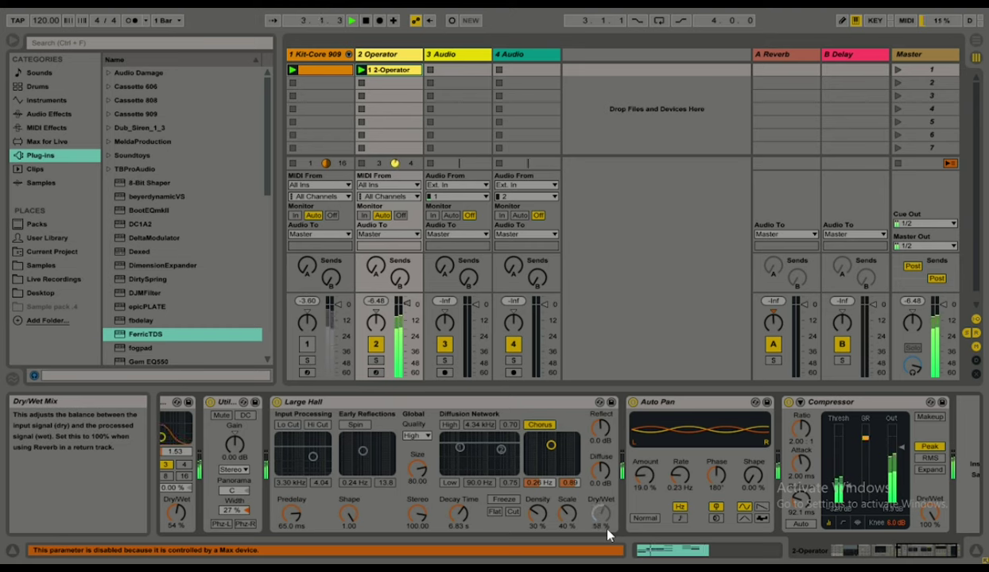
- Set the follower's Dry/Wet mapping range to 26% minimum and 0% maximum, then check the reverb on the Operator track
{"action": "left_click", "coordinate": [313, 52]}
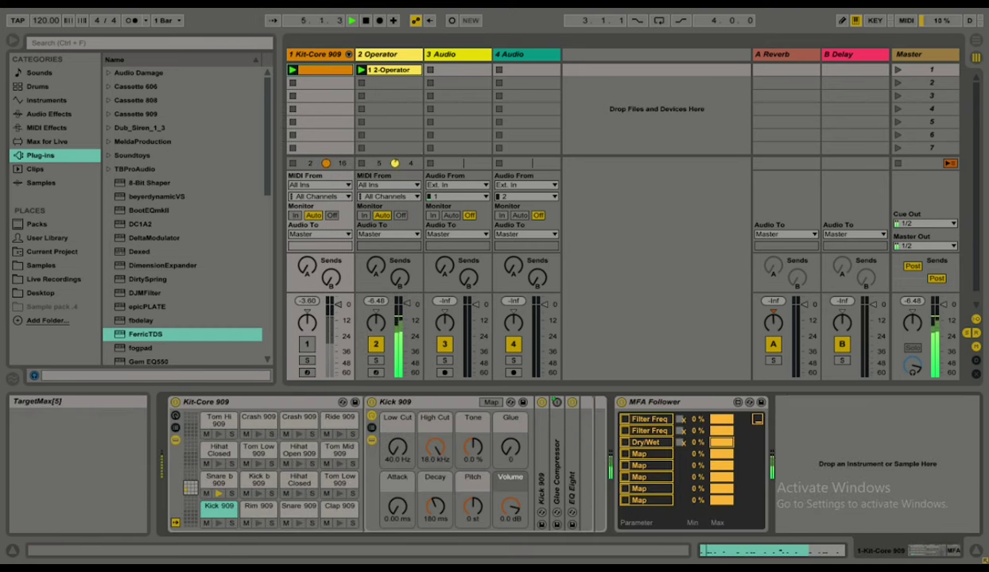
{"action": "left_click_drag", "start_coordinate": [699, 443], "coordinate": [698, 425]}
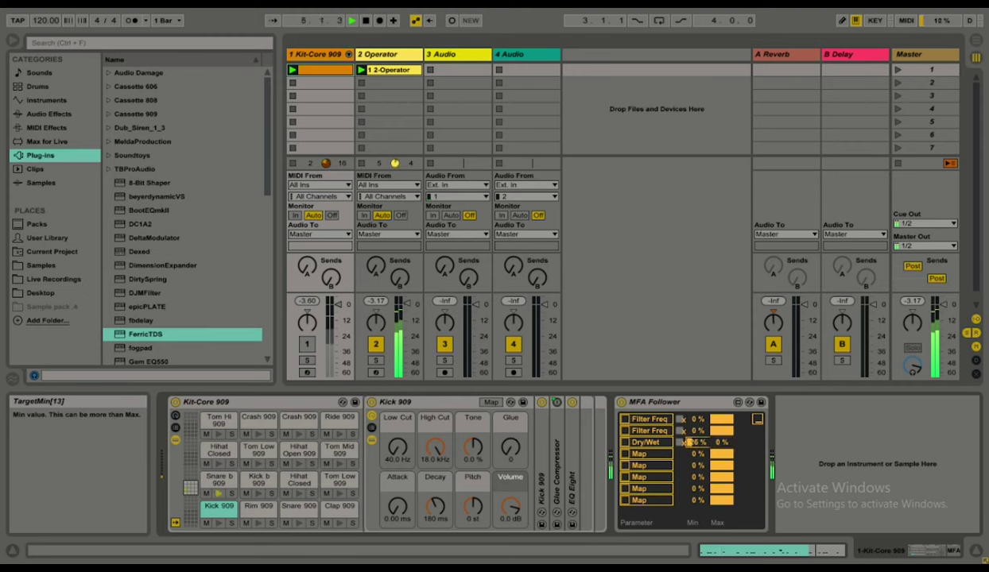
{"action": "left_click", "coordinate": [380, 54]}
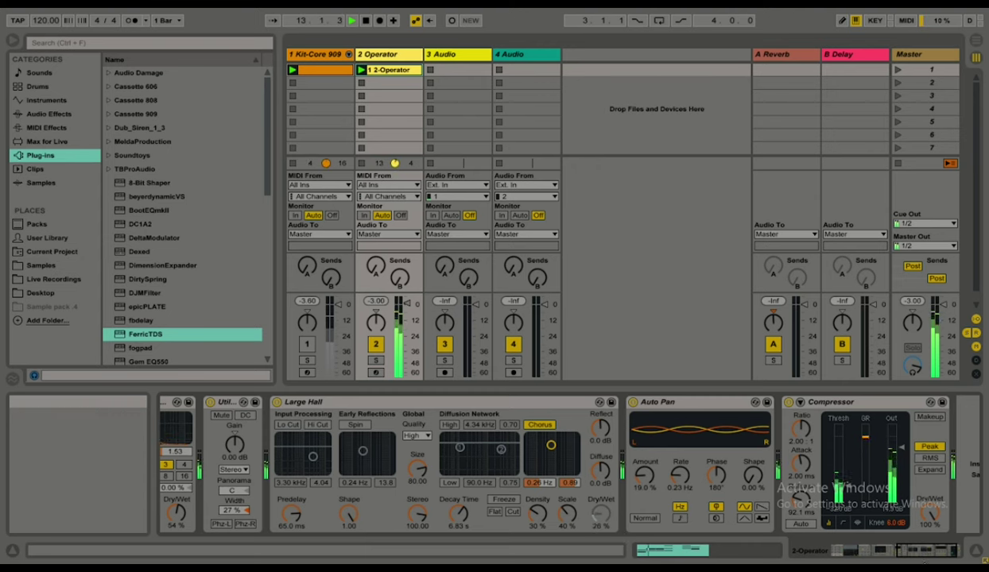
- Collapse the MFA Follower's mapping list, lower its gain to 3.3 dB and show the end of the Operator track's device chain
{"action": "left_click", "coordinate": [314, 53]}
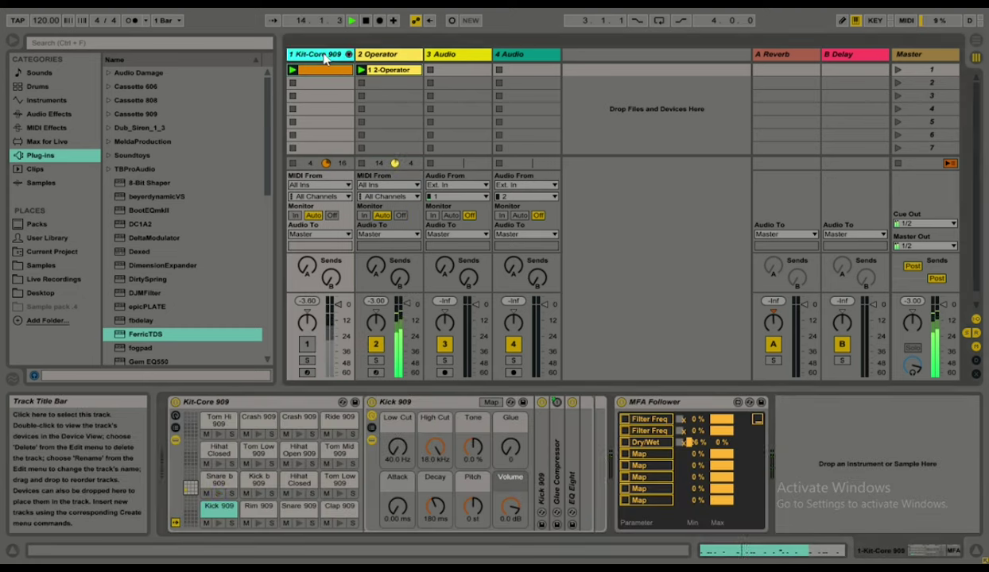
{"action": "left_click", "coordinate": [757, 419]}
{"action": "left_click_drag", "start_coordinate": [636, 516], "coordinate": [636, 542]}
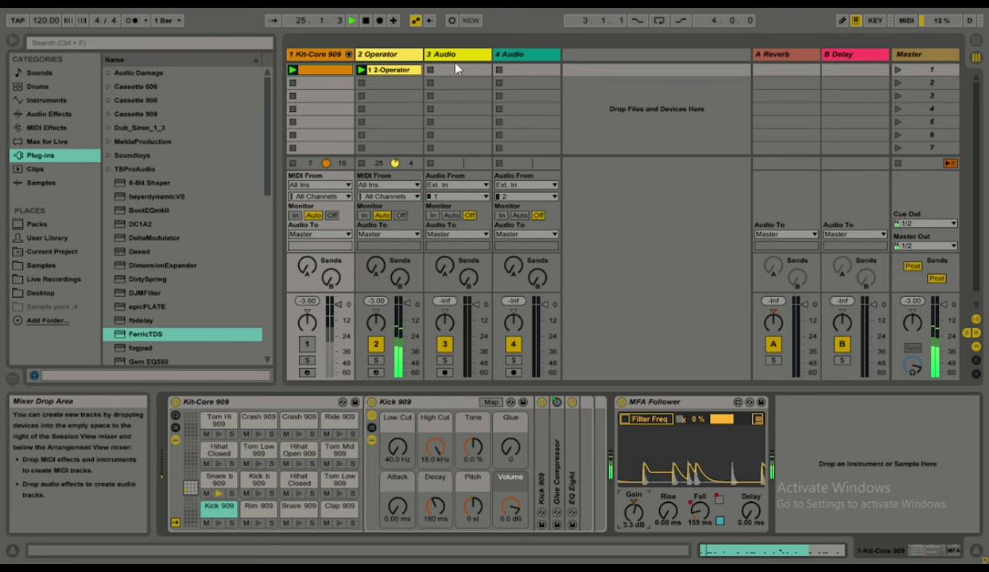
{"action": "left_click", "coordinate": [375, 54]}
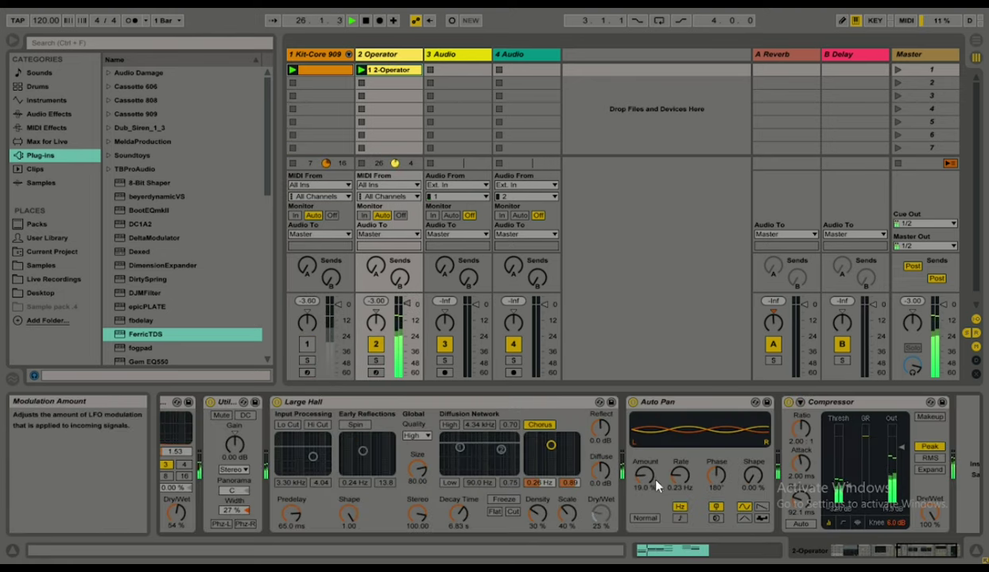
{"action": "mouse_move", "coordinate": [922, 554]}
{"action": "left_mouse_down"}
{"action": "mouse_move", "coordinate": [852, 559]}
{"action": "mouse_move", "coordinate": [926, 560]}
{"action": "left_mouse_up"}
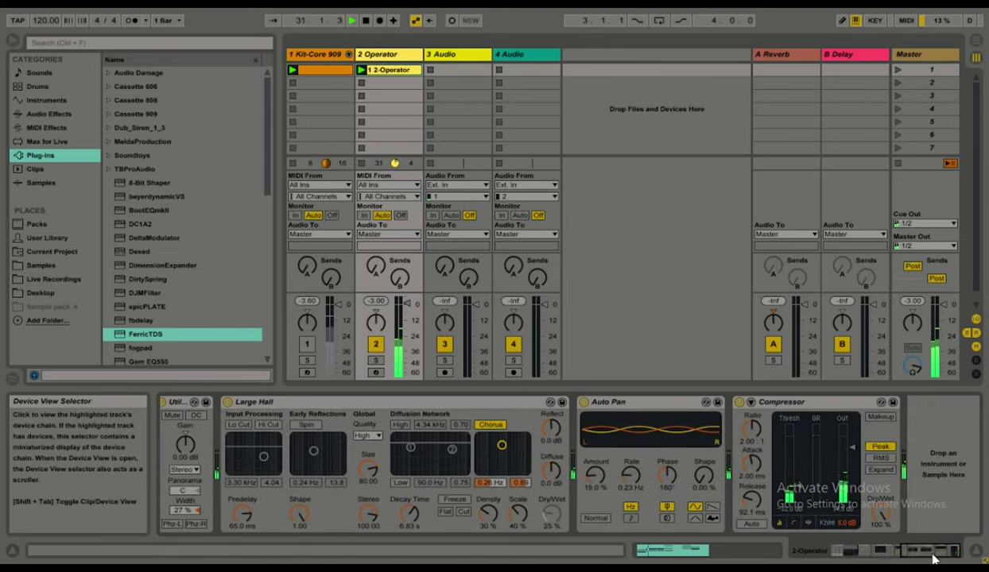